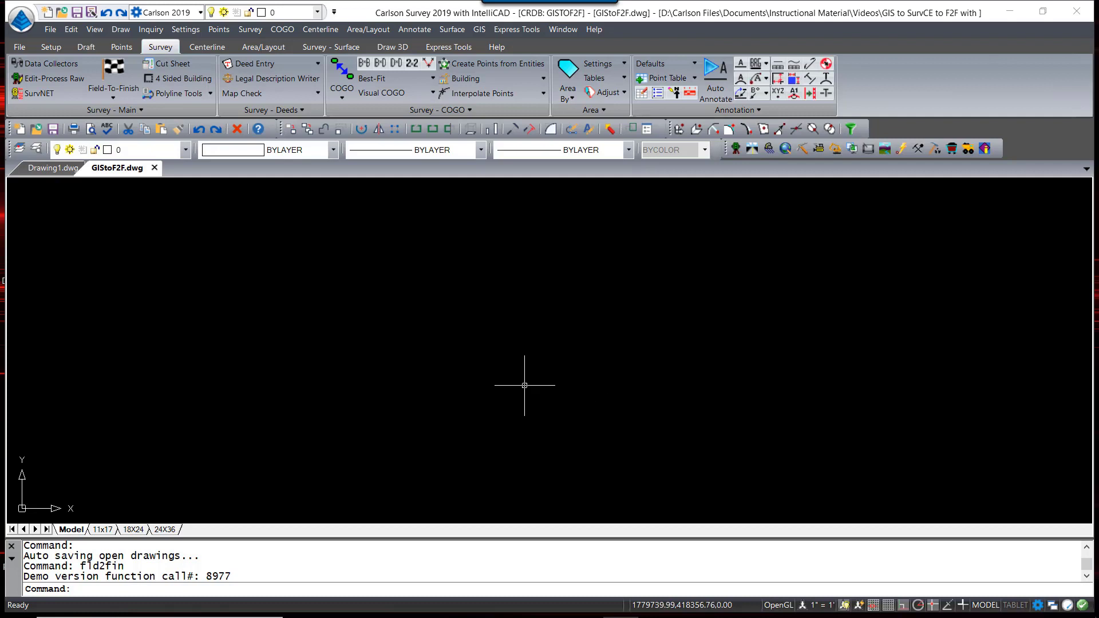
Step: Open the MH manhole code's definition and its GIS setup from the Field-to-Finish code table
left_click(120, 73)
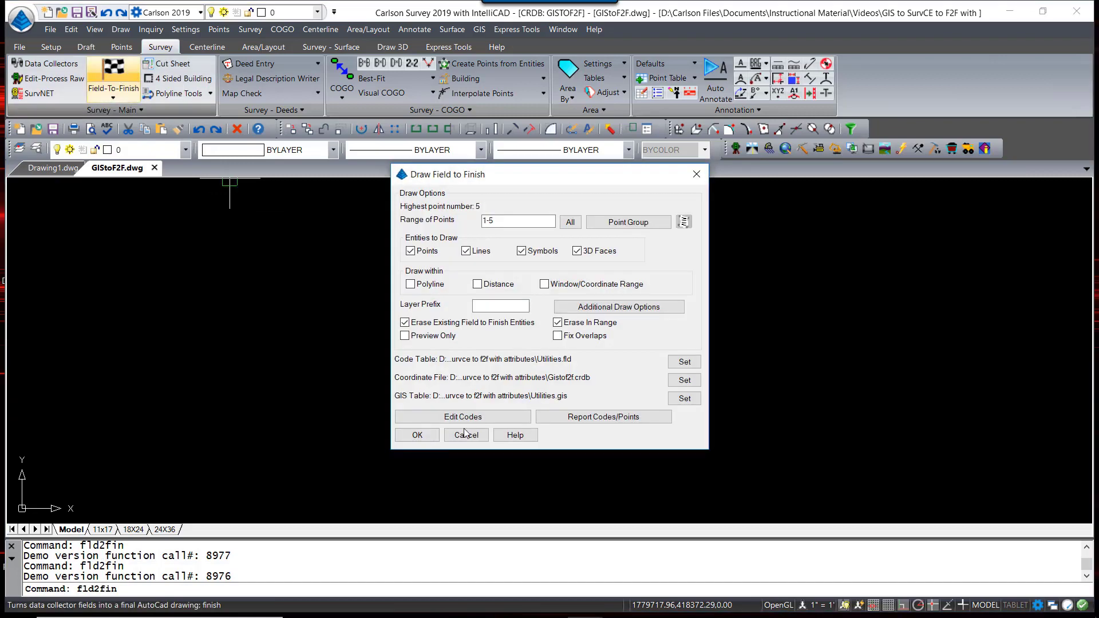
left_click(467, 417)
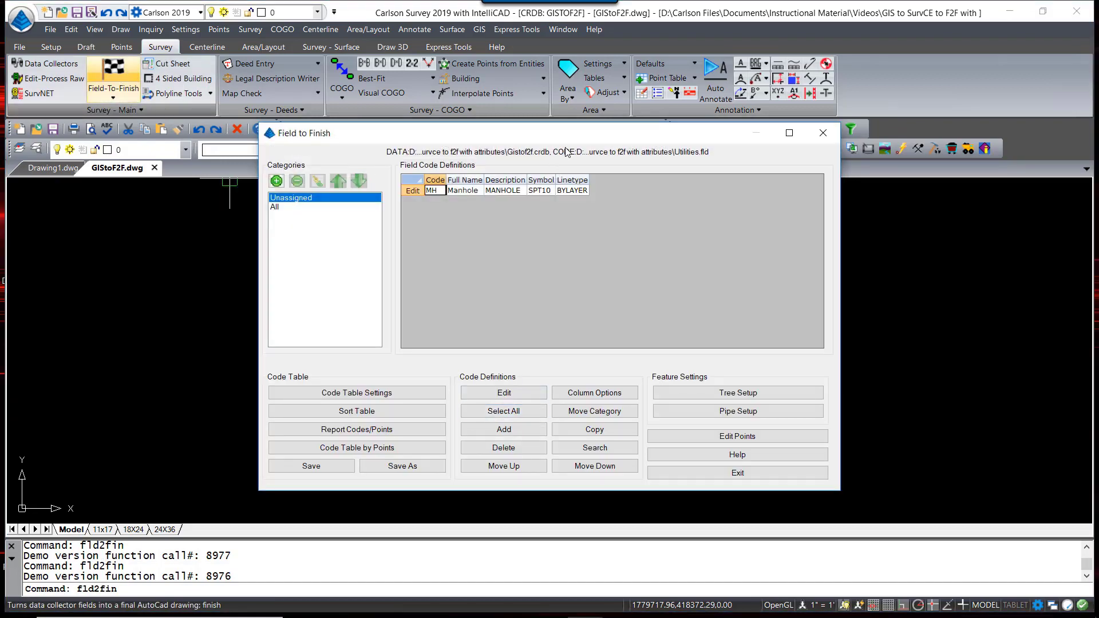
left_click_drag(569, 139, 567, 114)
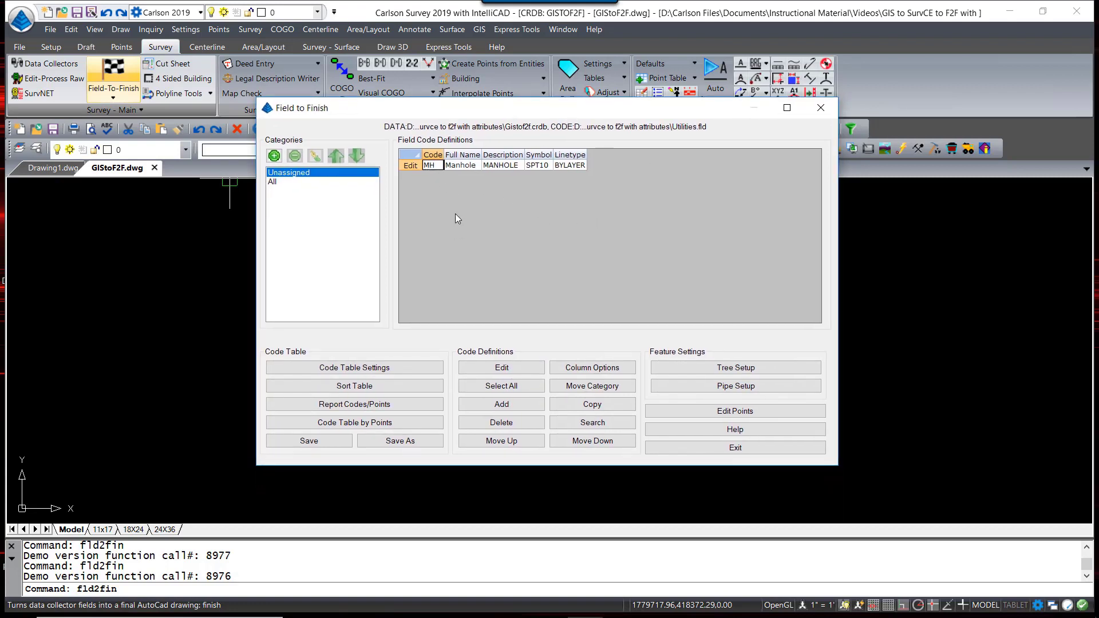
left_click(528, 369)
left_click(588, 434)
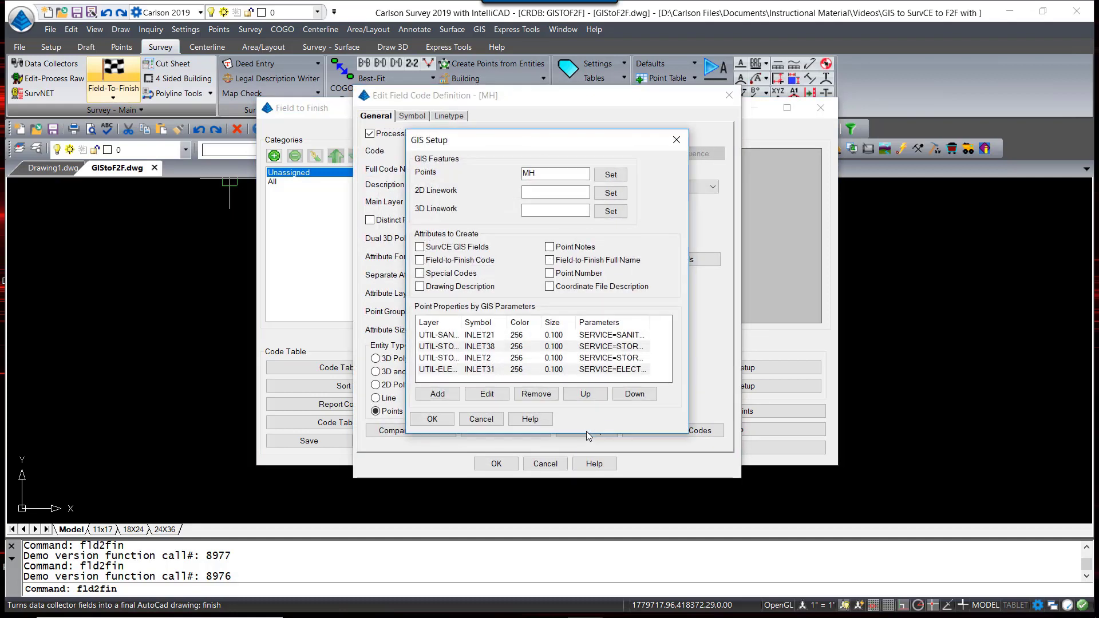
Step: Inspect the UTIL-STORM INLET38 parameter rule, then cancel out of the GIS setup unchanged
left_click_drag(560, 146, 554, 121)
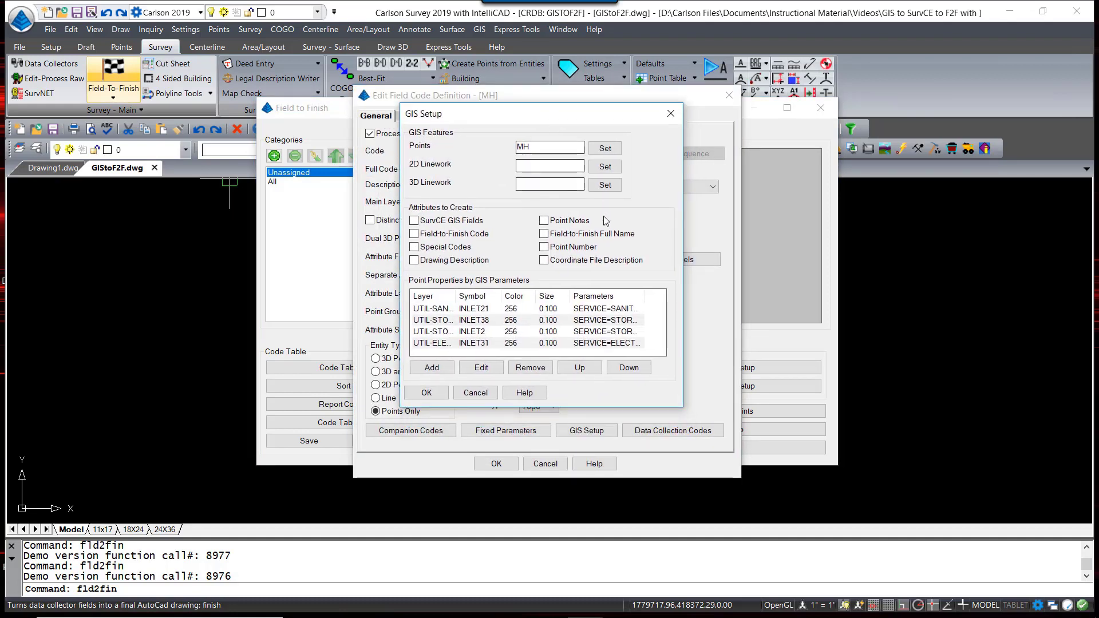
double_click(493, 321)
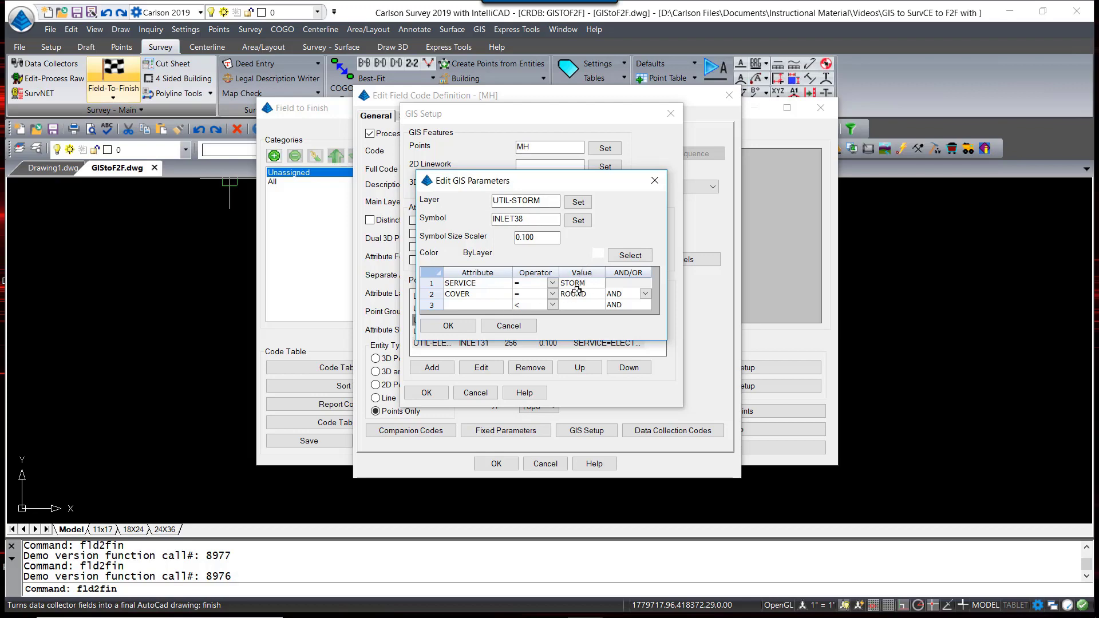
left_click(507, 330)
left_click(484, 394)
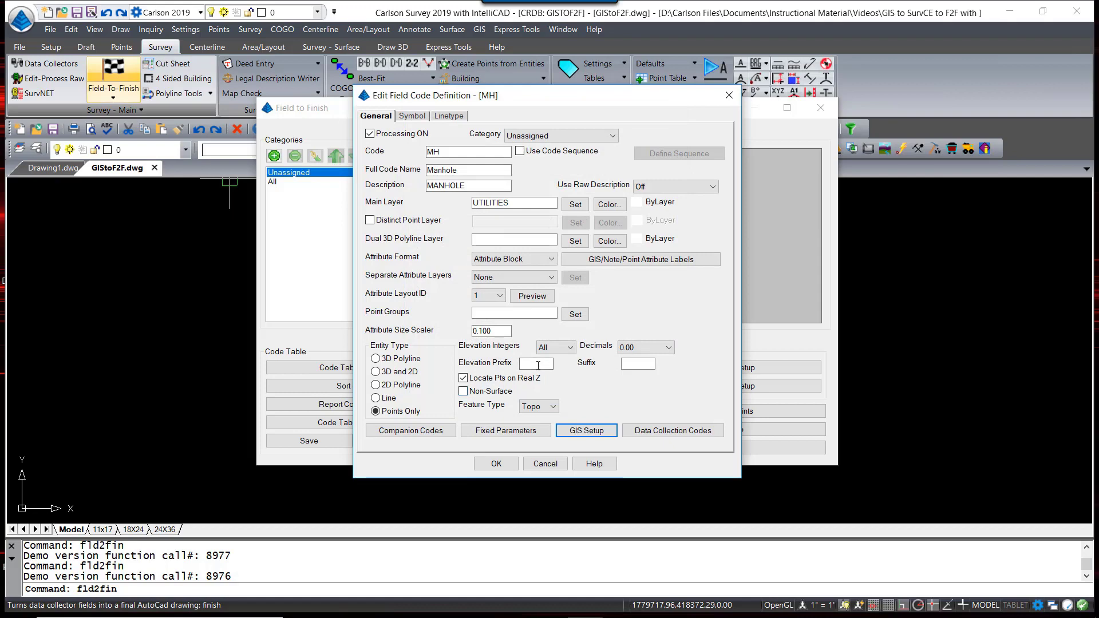
Step: Accept the MH code, exit the code table and save it
left_click(504, 465)
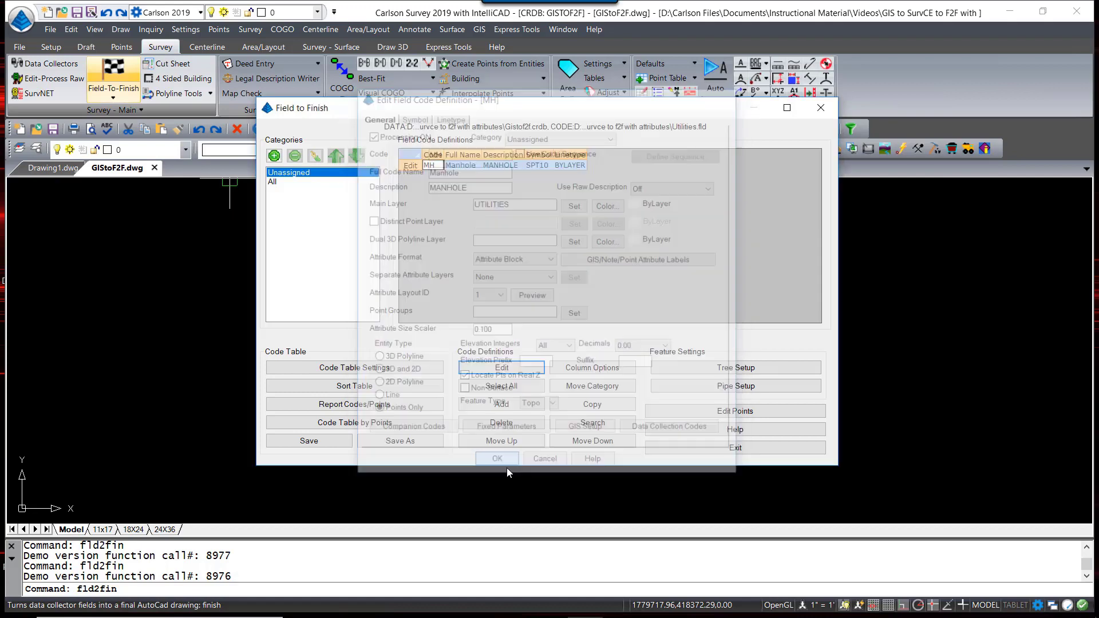
left_click(708, 448)
left_click(518, 307)
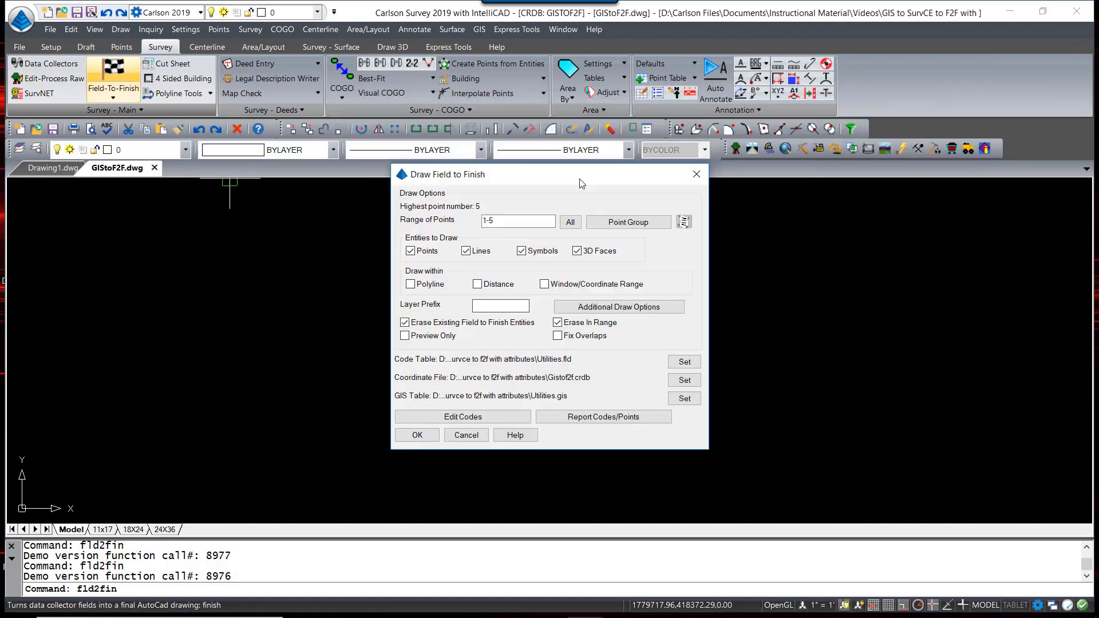
Step: Draw manhole points 1–5 and zoom and pan to frame all five
left_click(428, 416)
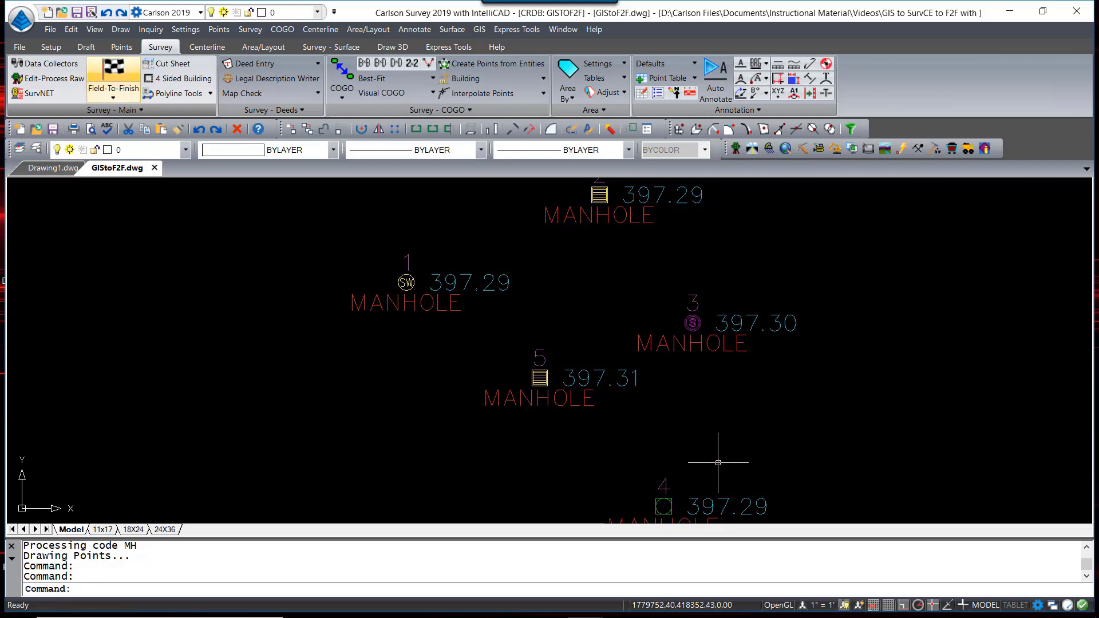
scroll(699, 430, "down", 4)
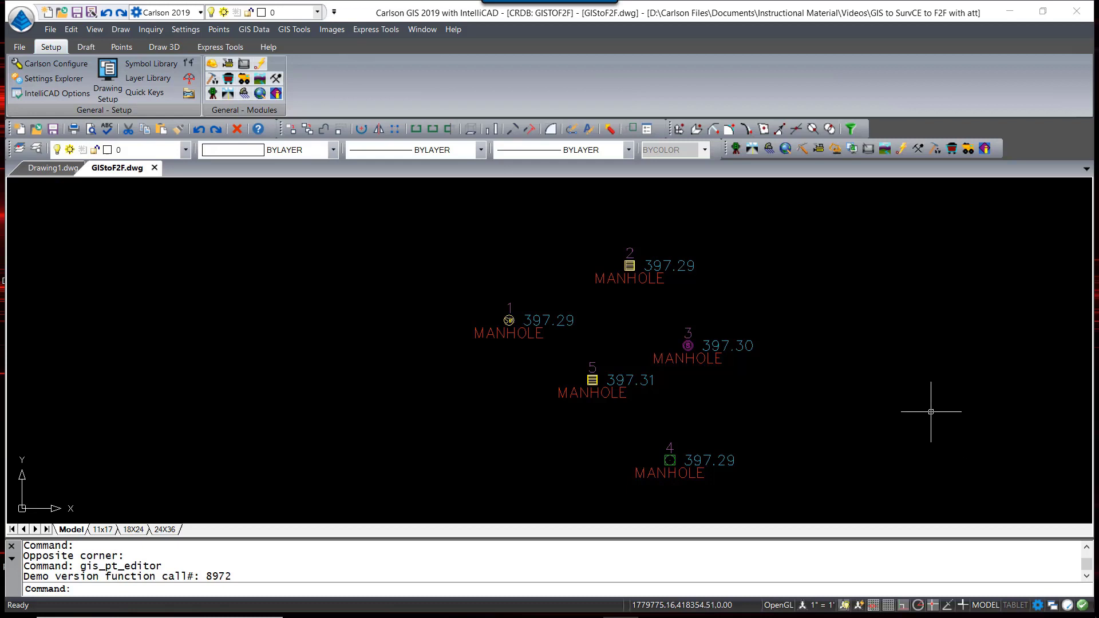
middle_click_drag(924, 407, 870, 402)
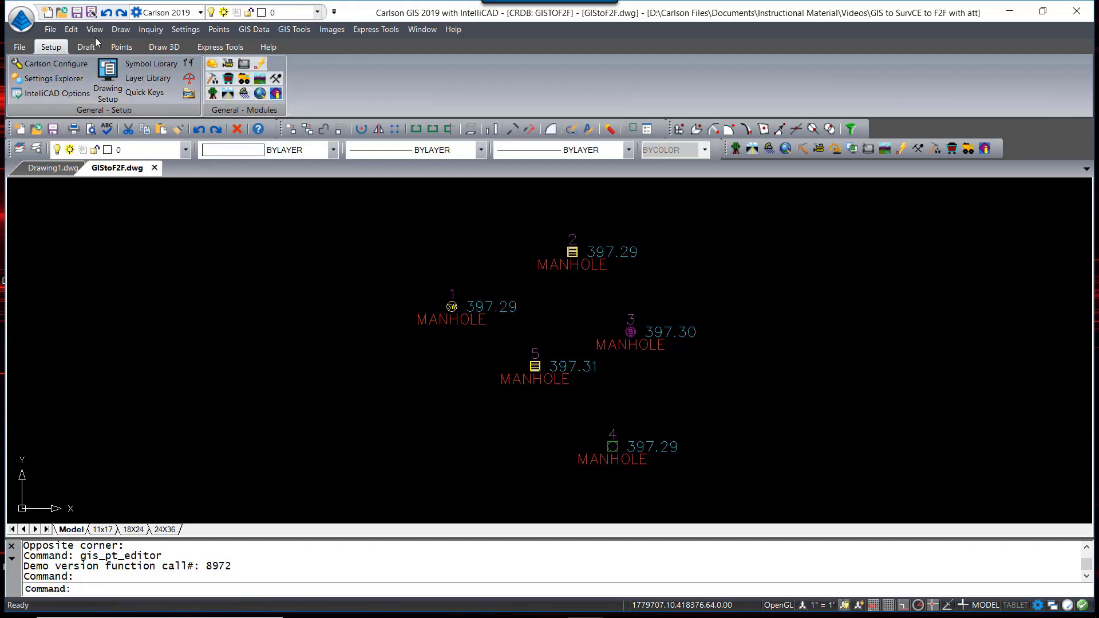
left_click(263, 244)
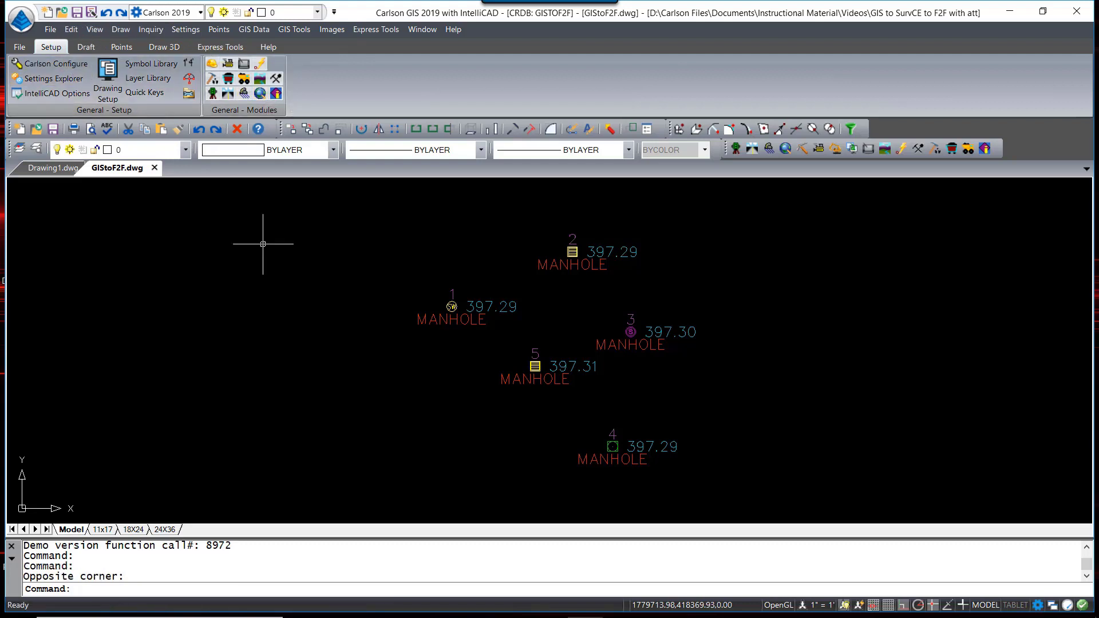
Step: Import GISTOF2F.vtt SurvCE attributes into the five points through the Point GIS Editor
left_click(255, 31)
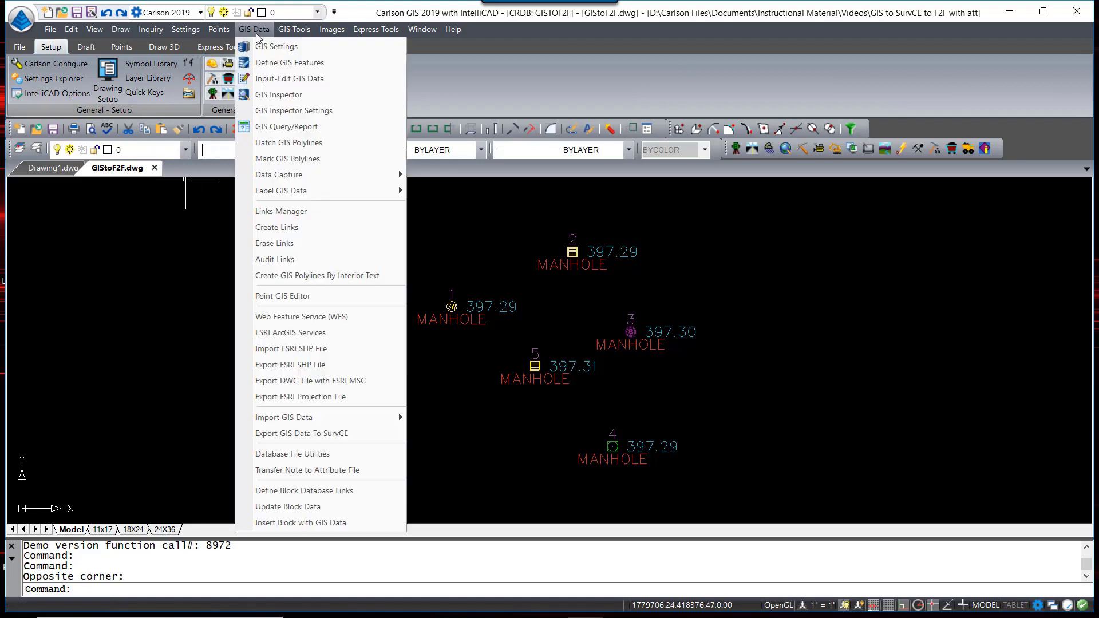
left_click(311, 297)
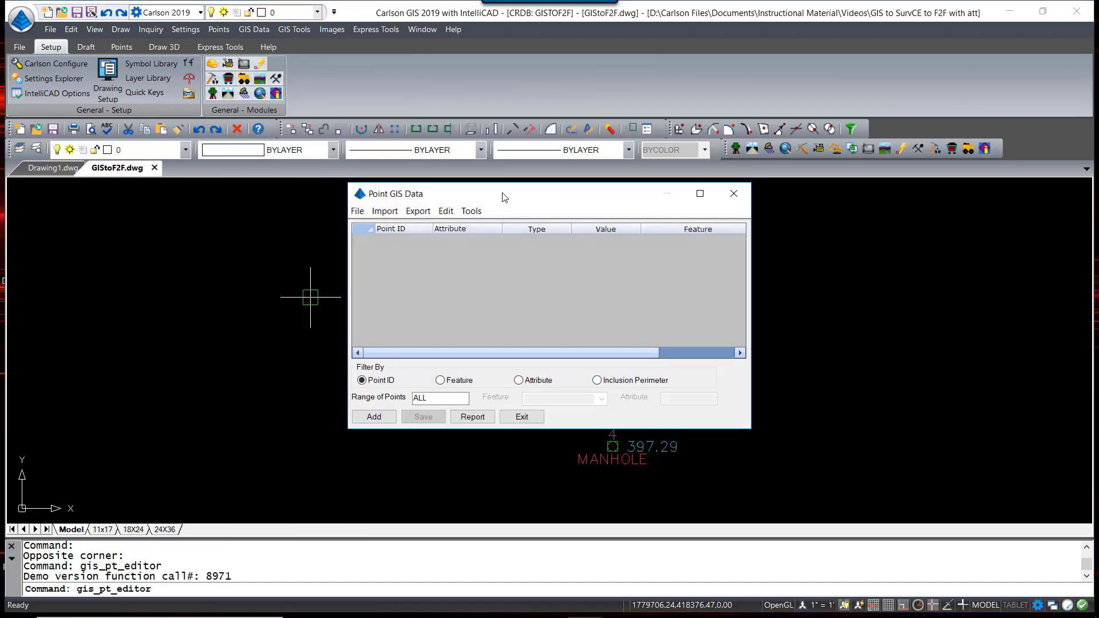
left_click_drag(503, 197, 499, 193)
left_click(377, 204)
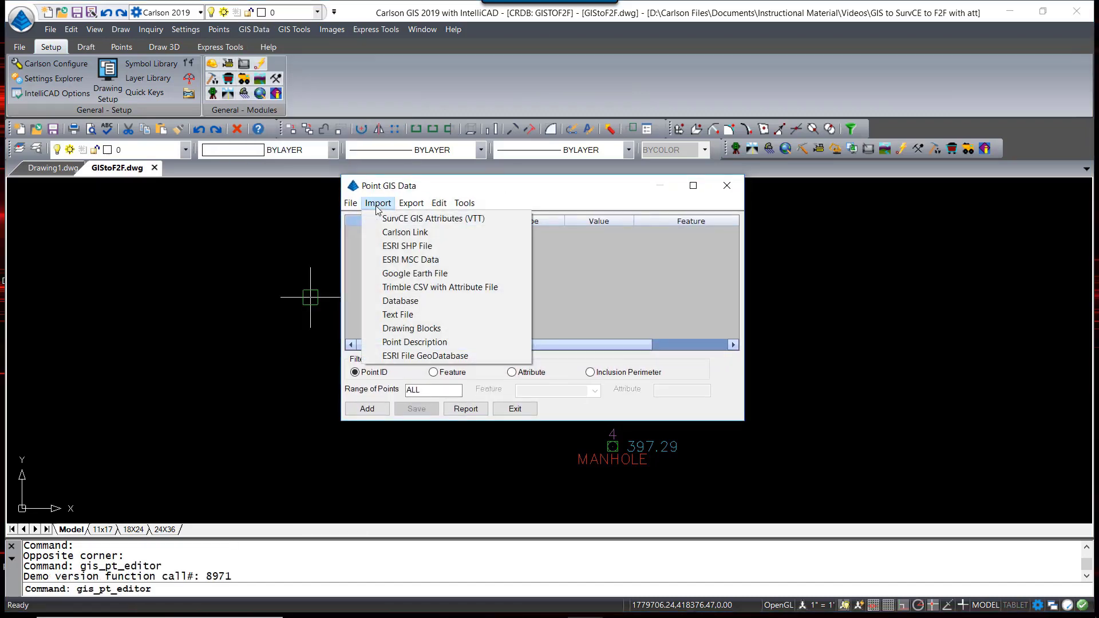
left_click(456, 224)
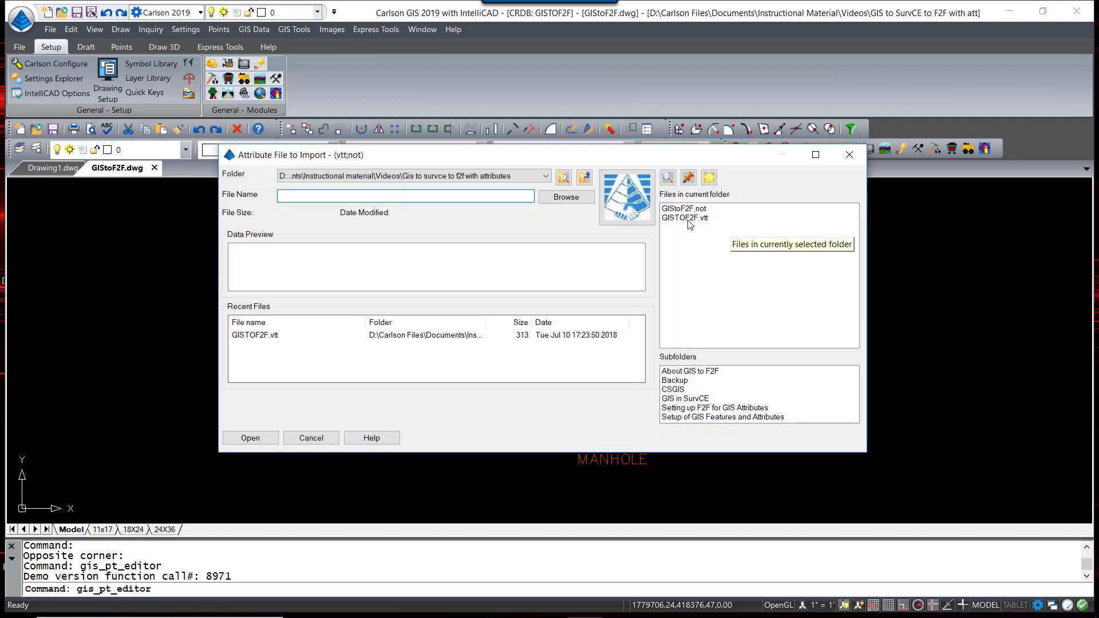
left_click(689, 220)
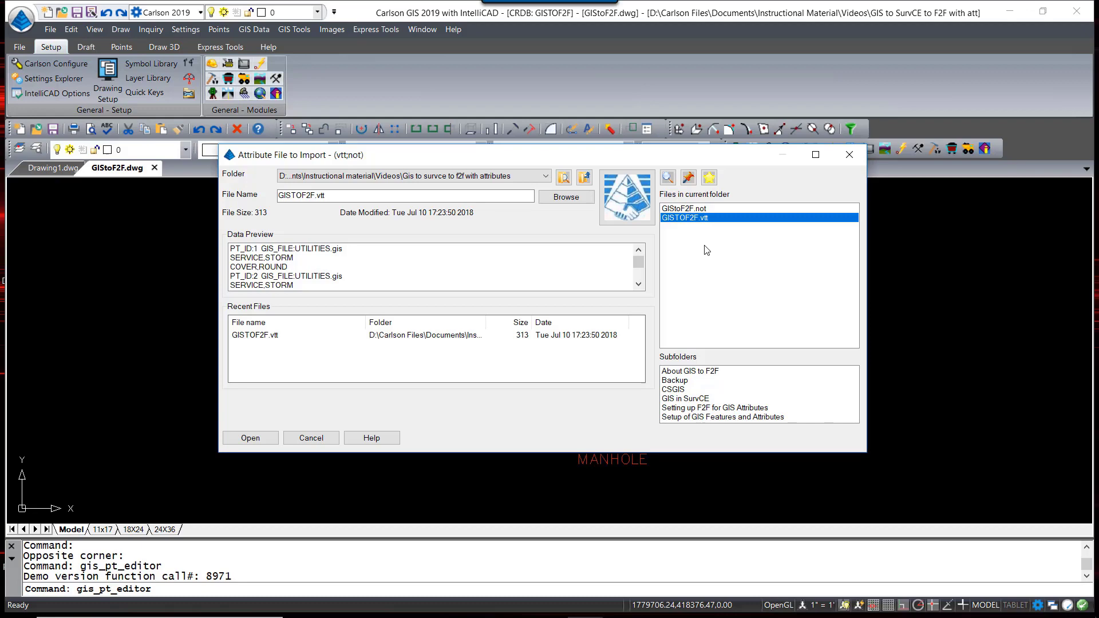
left_click(265, 437)
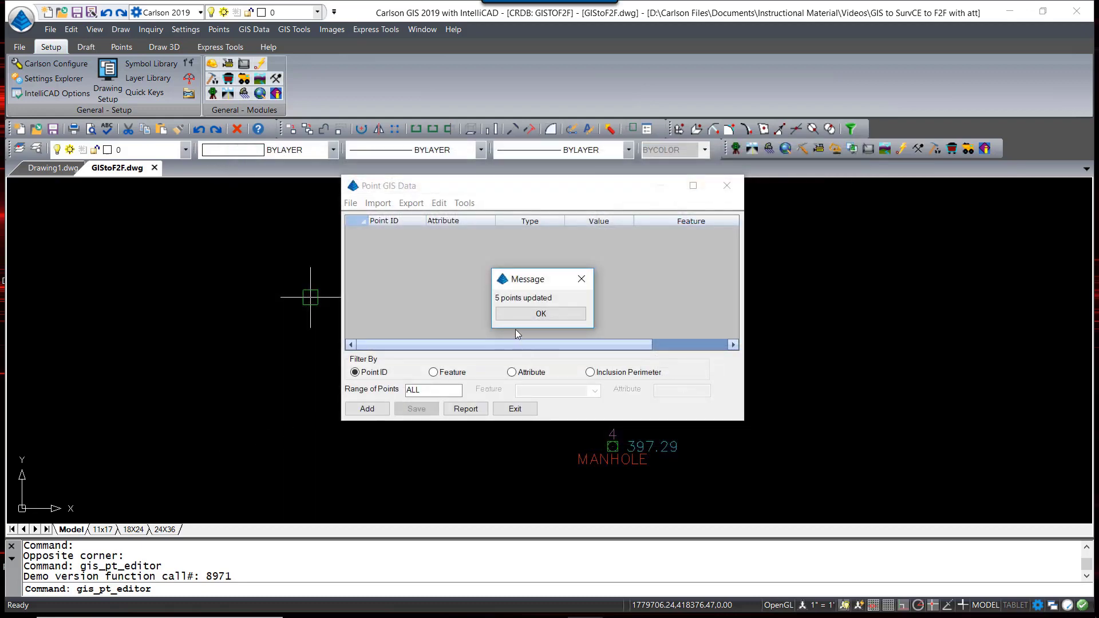
left_click(540, 314)
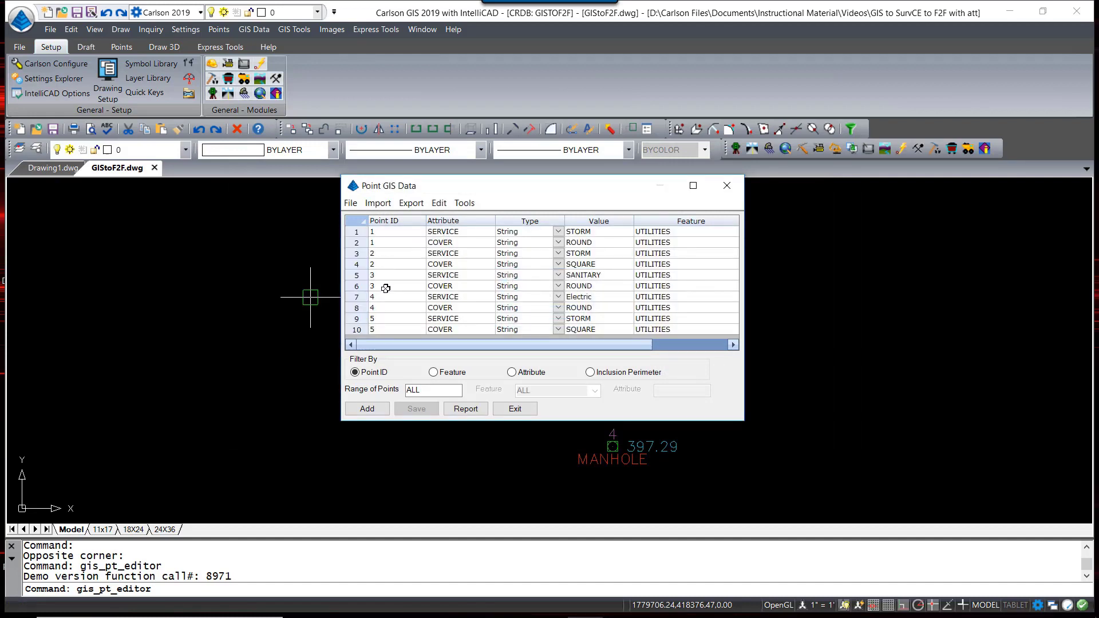
left_click(514, 409)
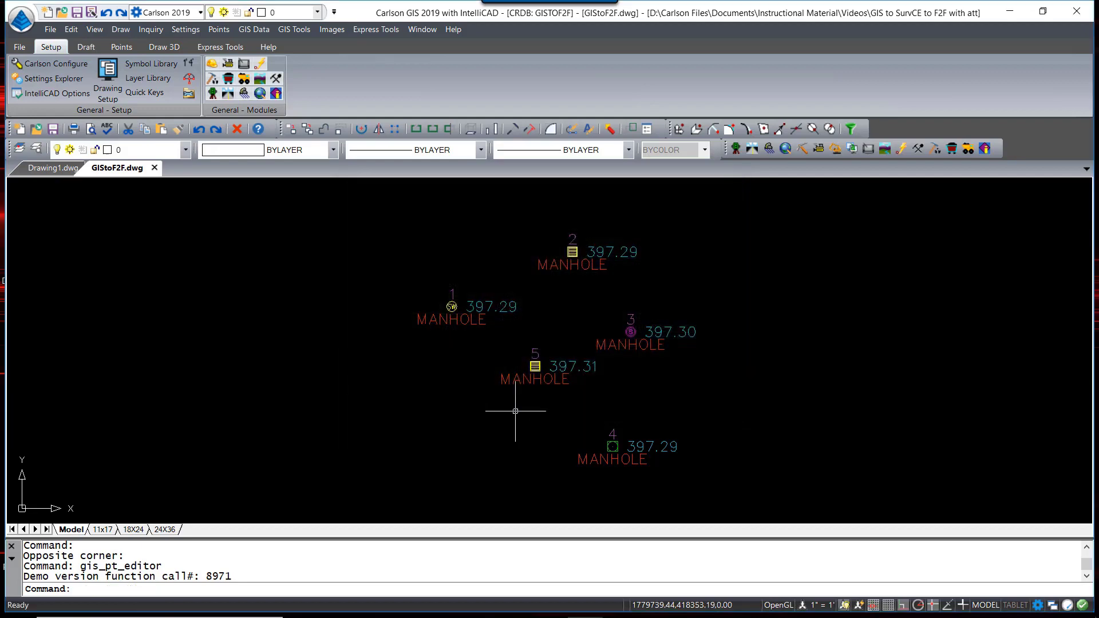
double_click(471, 324)
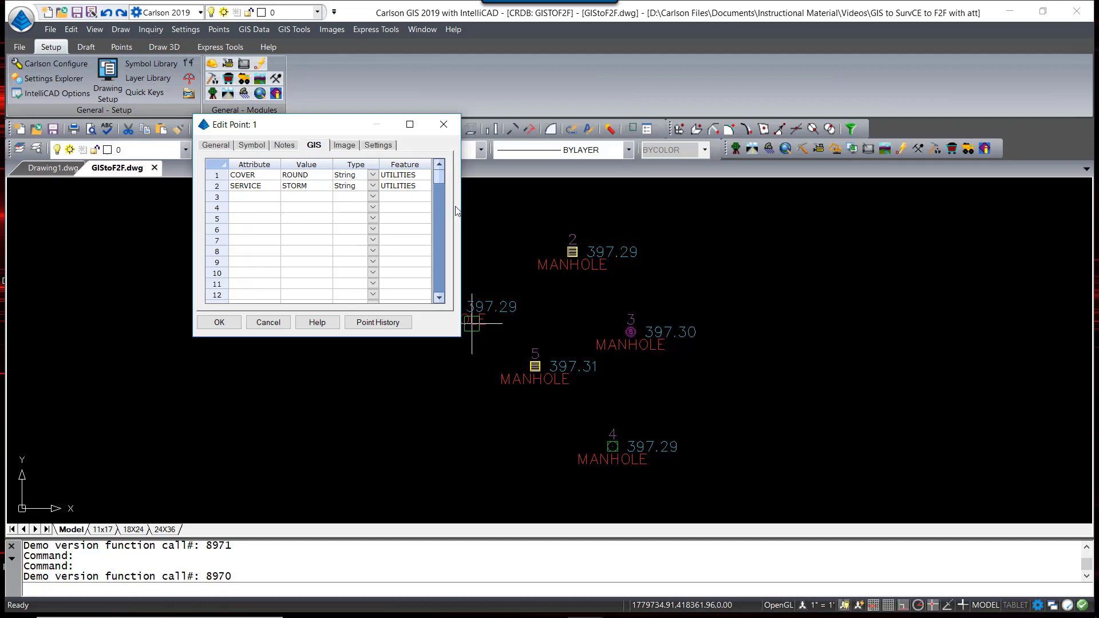
left_click(220, 323)
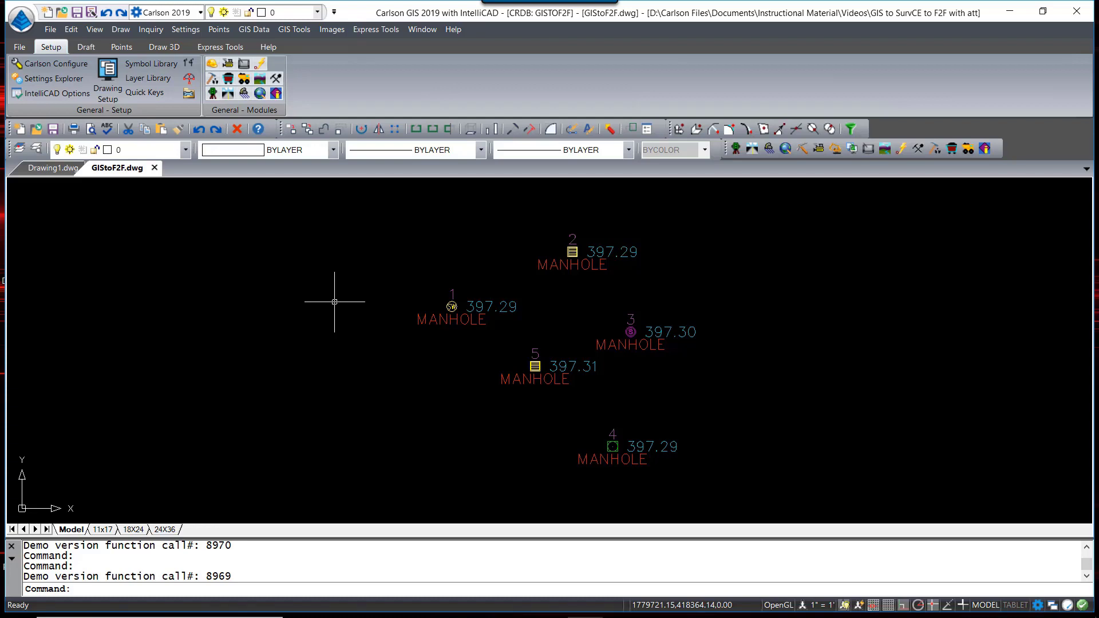
Step: Switch to the survey module and change the MH code's attribute format to Text Attribute
left_click(214, 95)
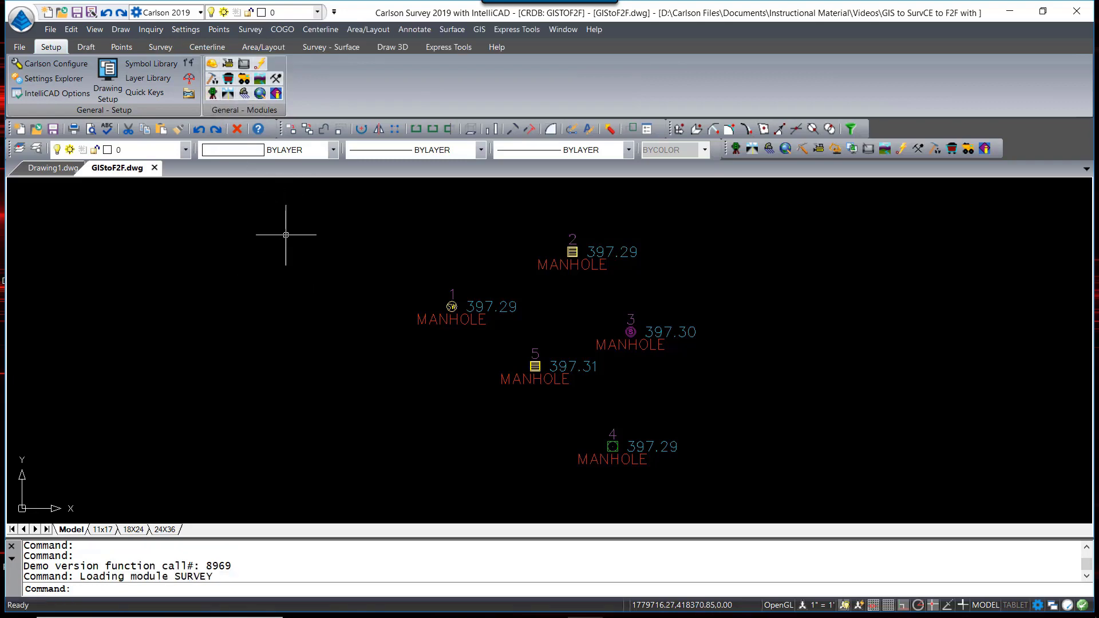
left_click(114, 74)
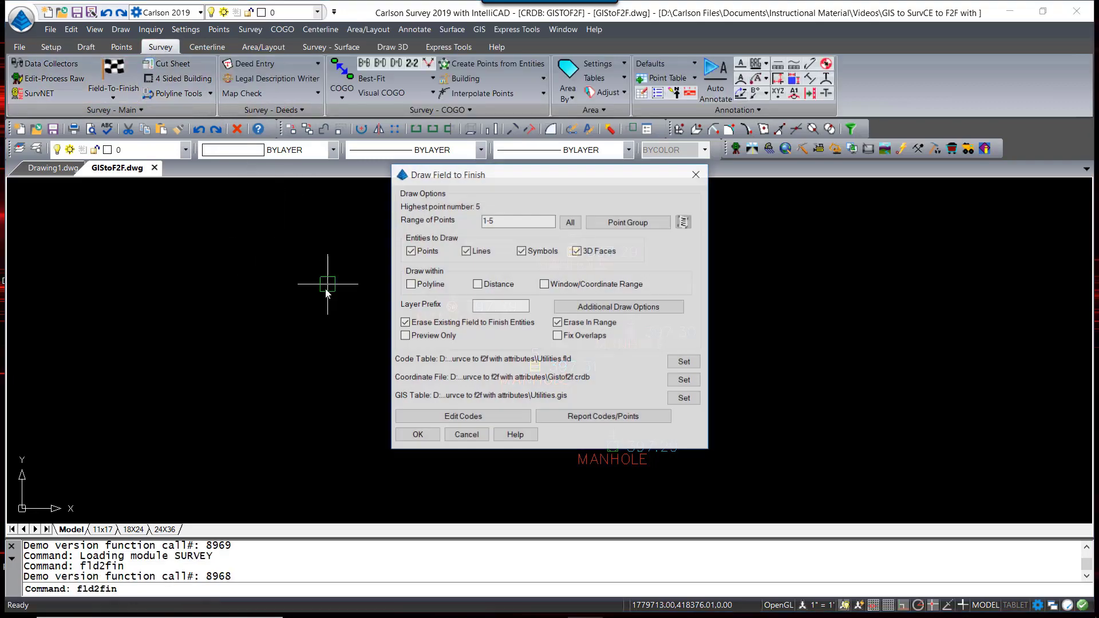
left_click(465, 416)
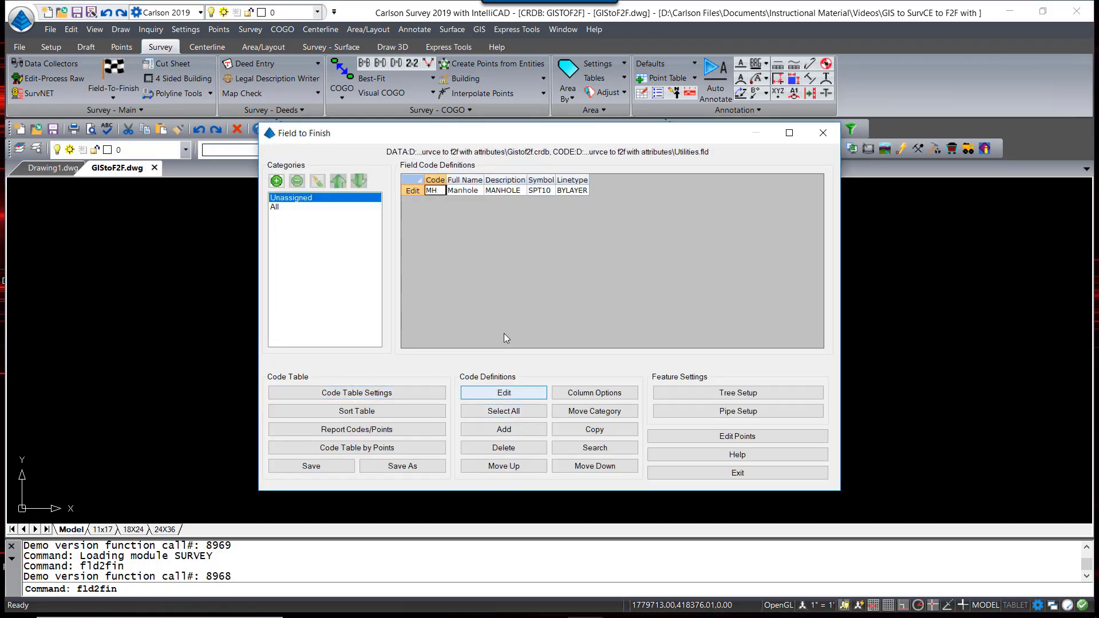
left_click(515, 392)
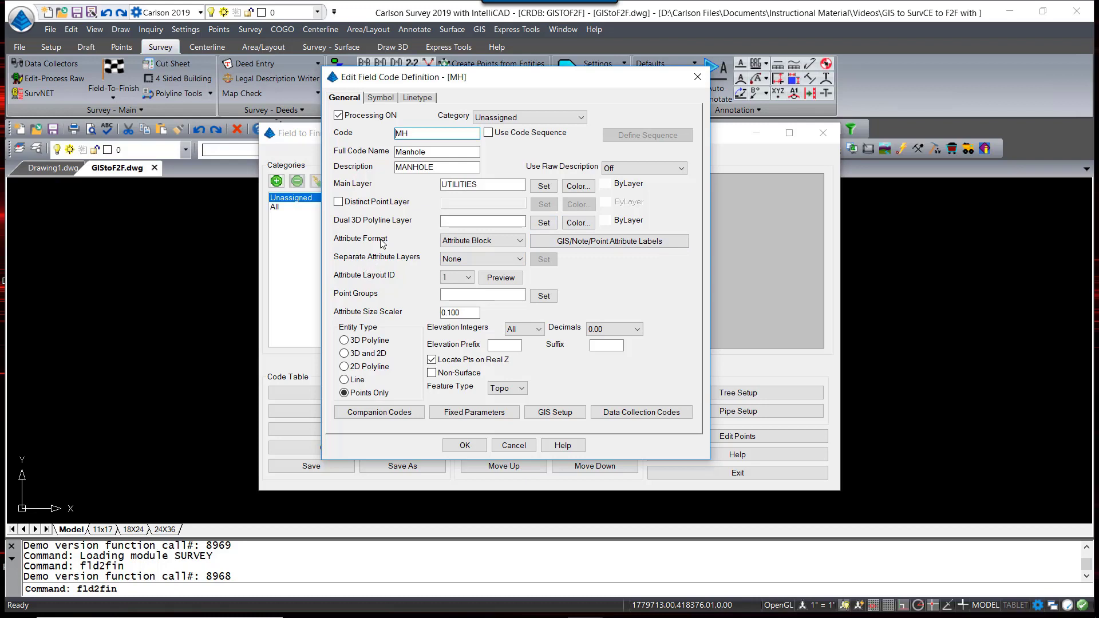
left_click(518, 241)
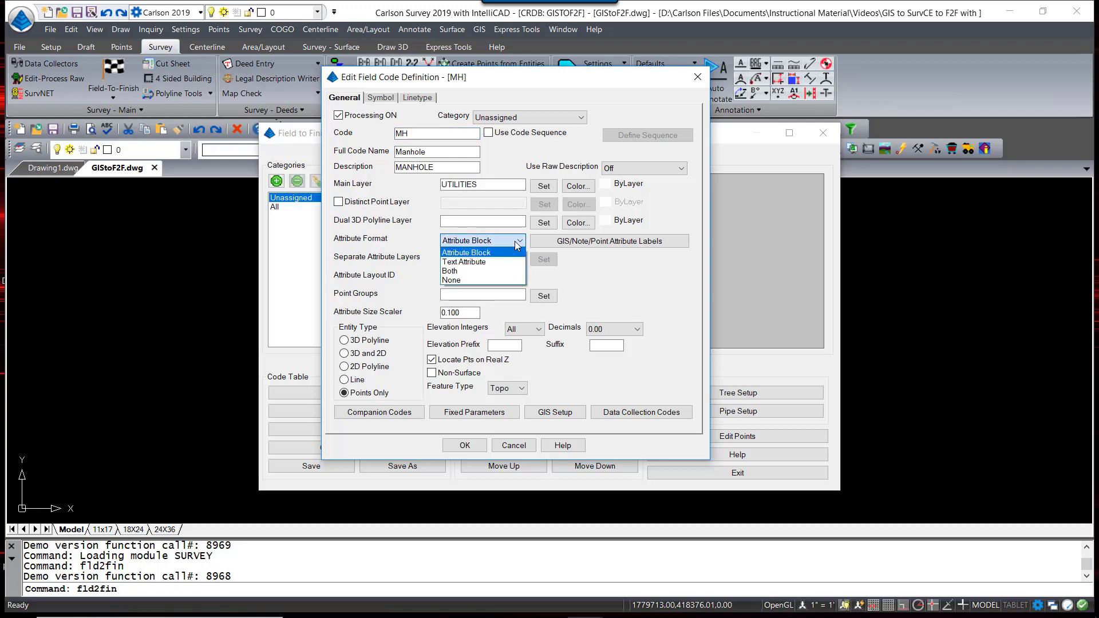
left_click(474, 263)
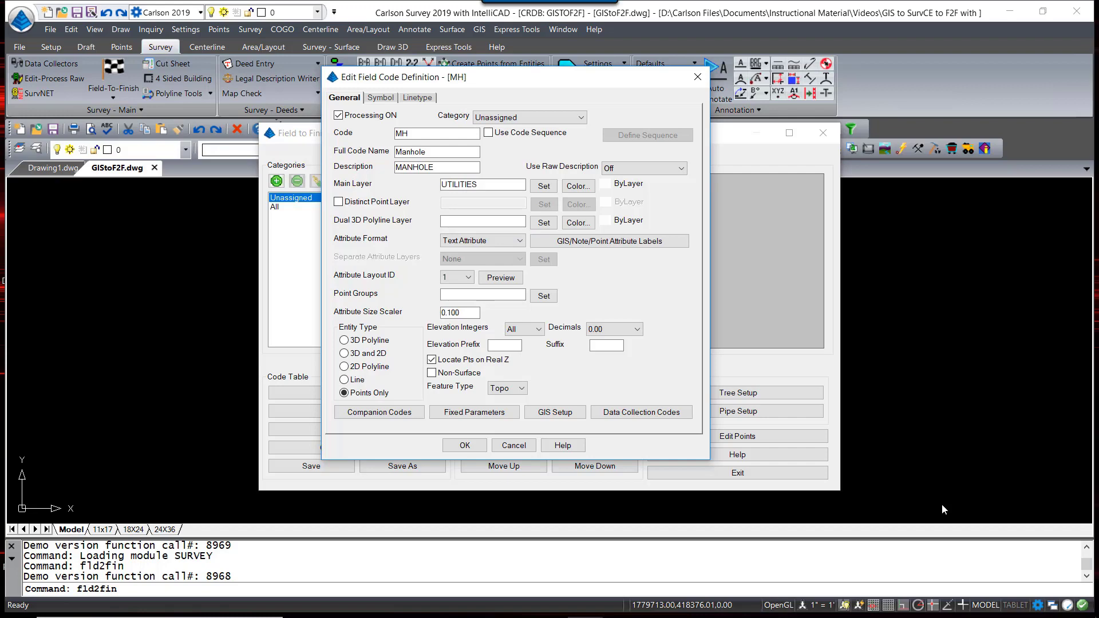
Step: Drop the point number and elevation labels, placing the description lower right at size .08
left_click(610, 244)
left_click_drag(569, 87, 593, 95)
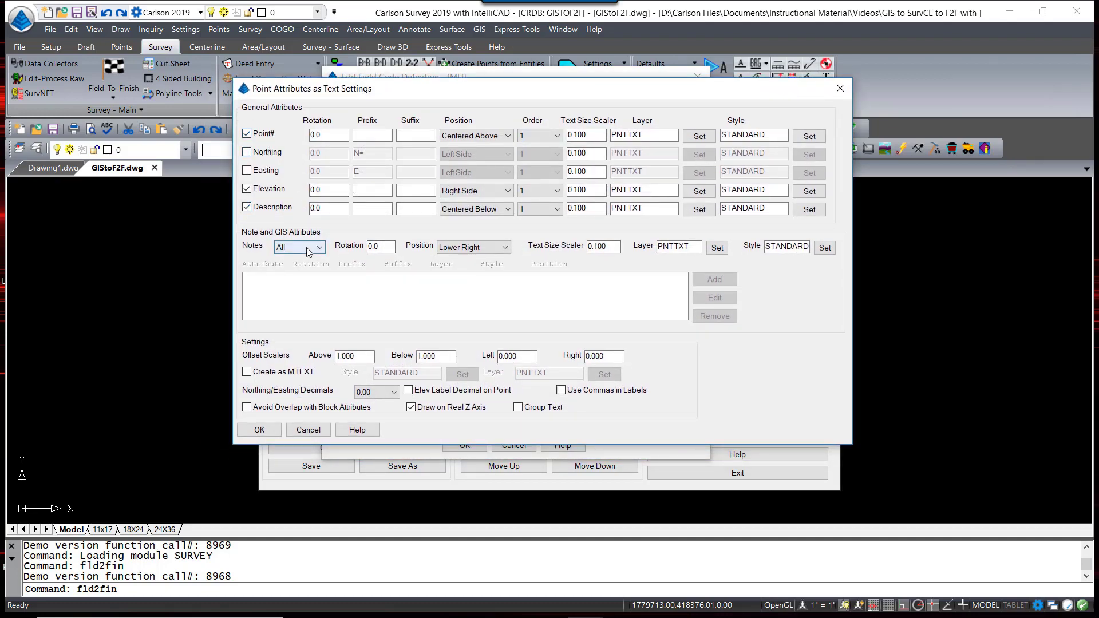
left_click(251, 134)
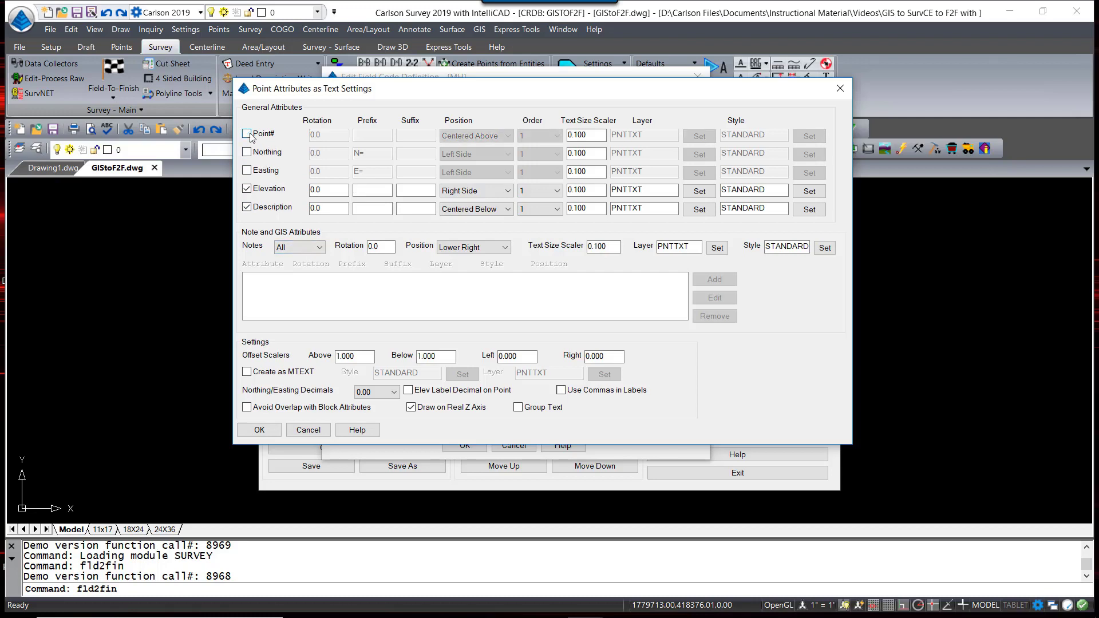
left_click(251, 190)
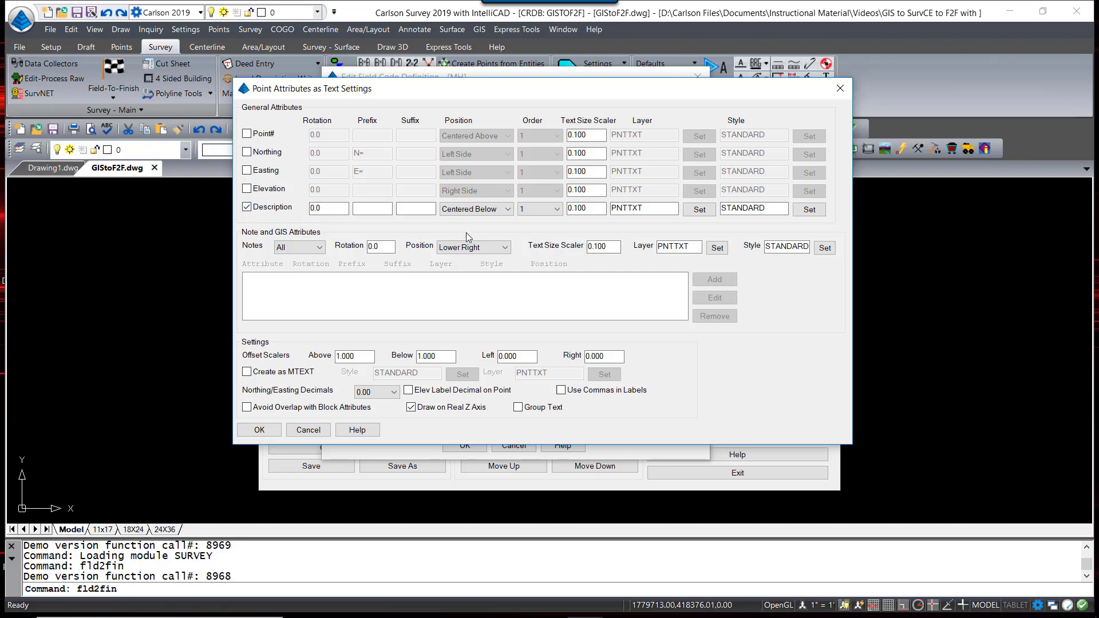
left_click(504, 211)
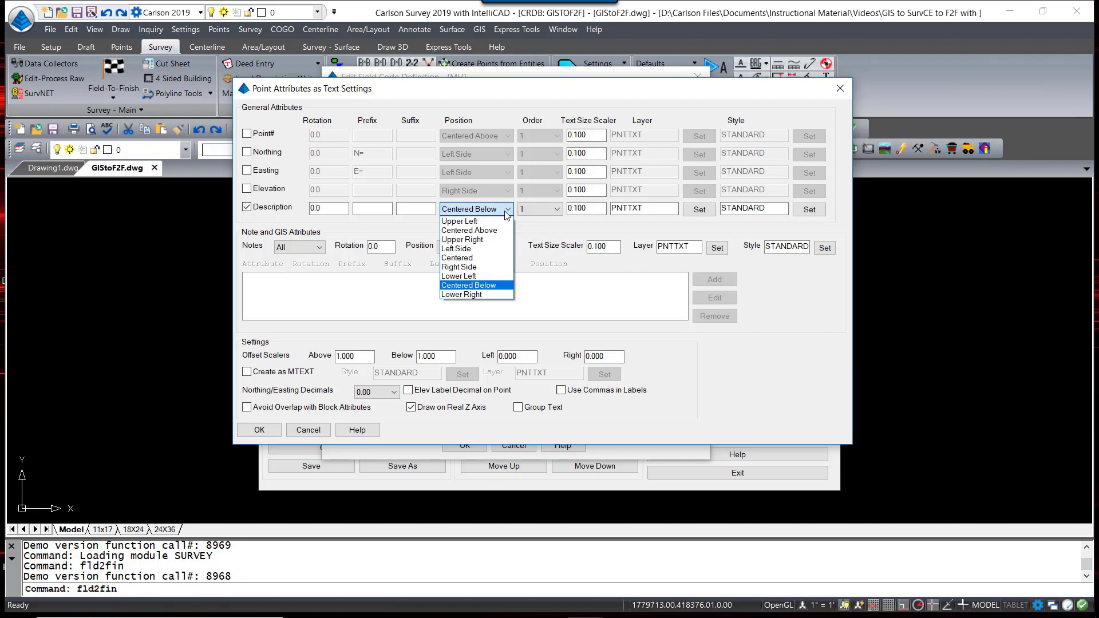
left_click(484, 295)
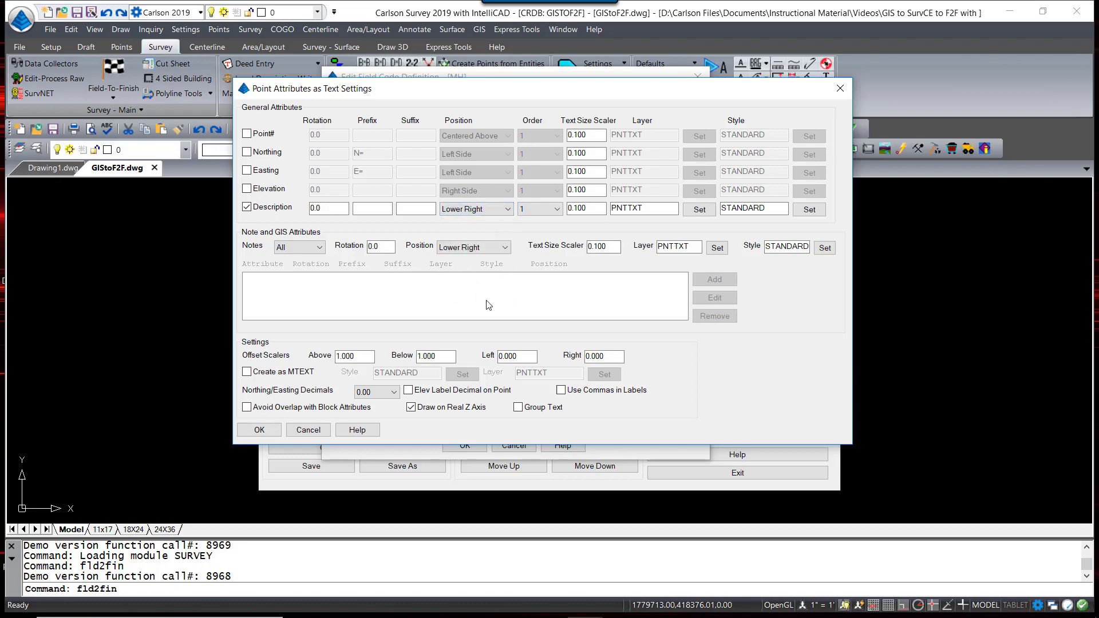
double_click(586, 209)
type(".08")
left_click(646, 208)
Step: Create the labels as MTEXT on layer UTIL-TXT with Notes set to Selected
left_click(247, 372)
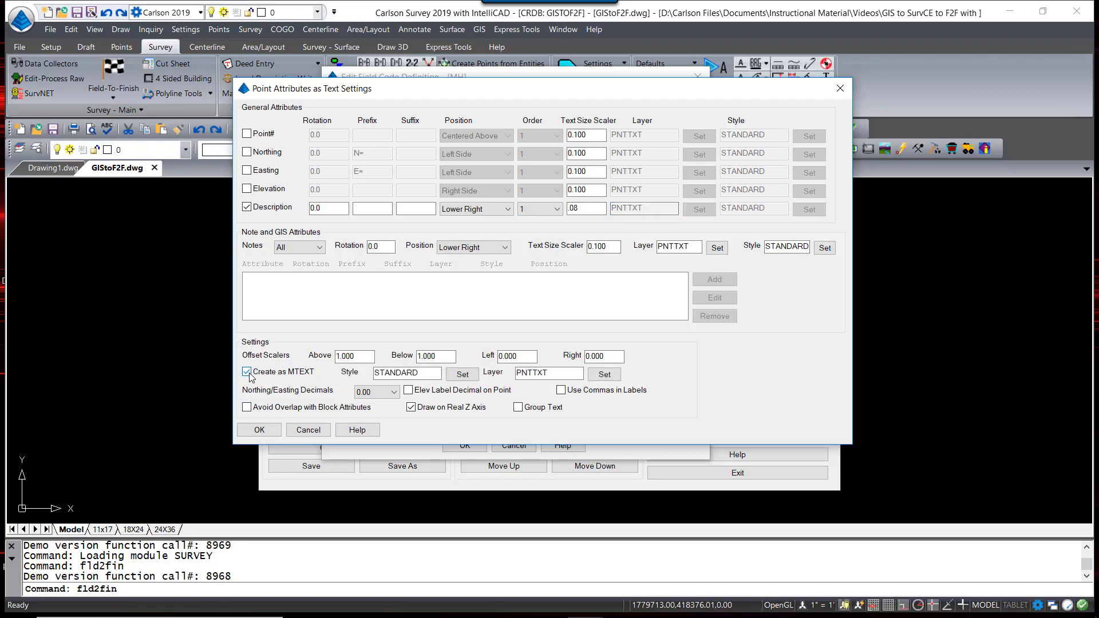
left_click(552, 375)
double_click(551, 375)
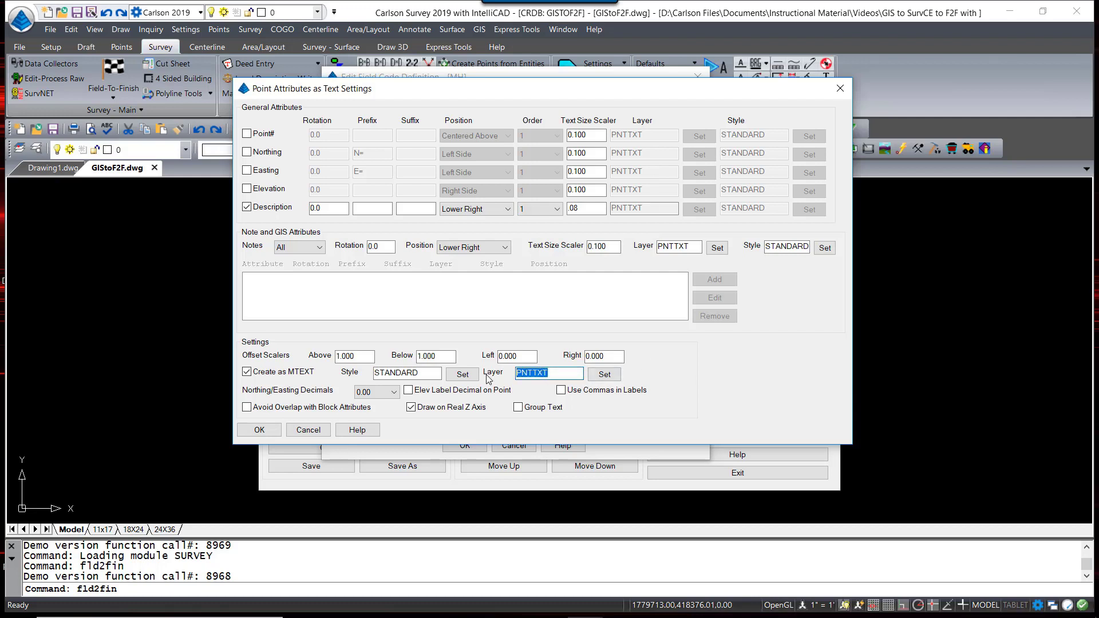
key("BackSpace")
type("UTIL-TXT")
left_click(319, 248)
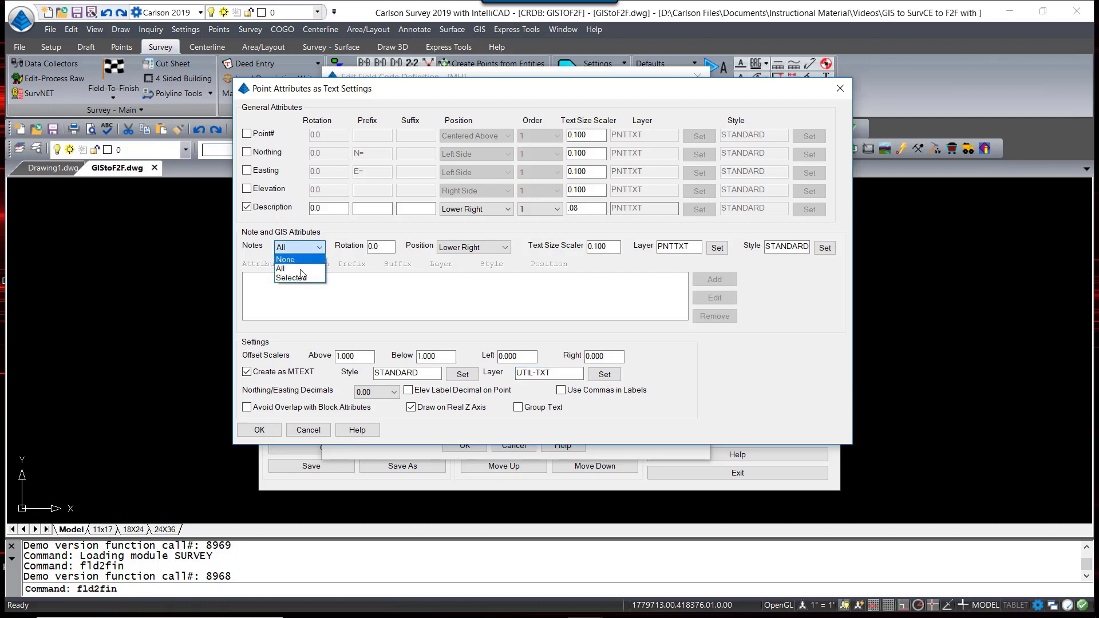
left_click(302, 278)
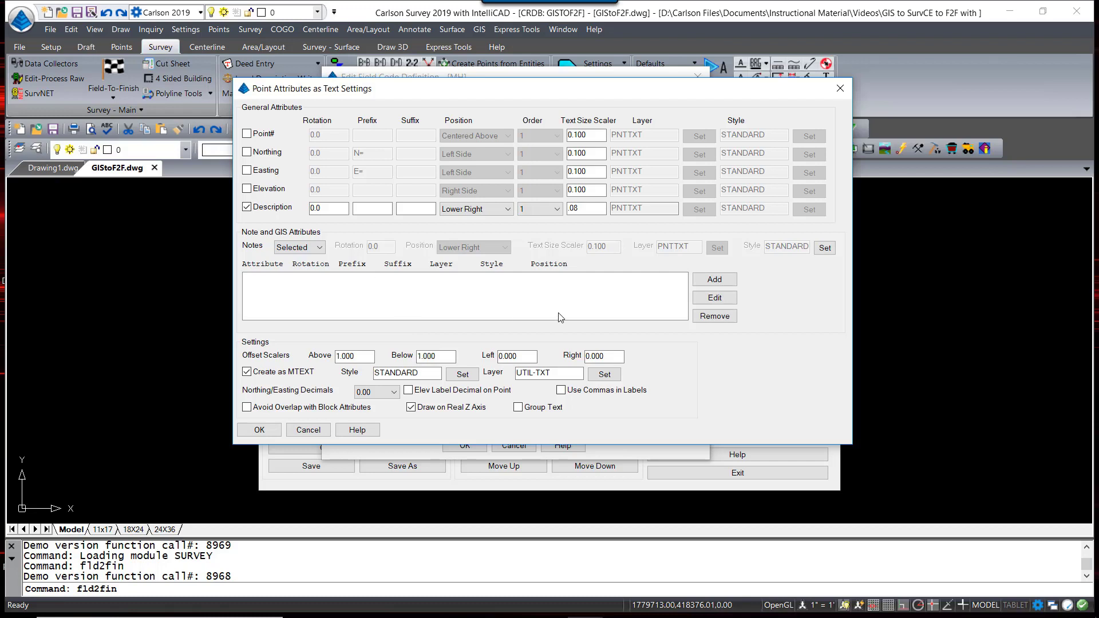
Step: Add a new note label for the SERVICE GIS attribute
left_click(714, 279)
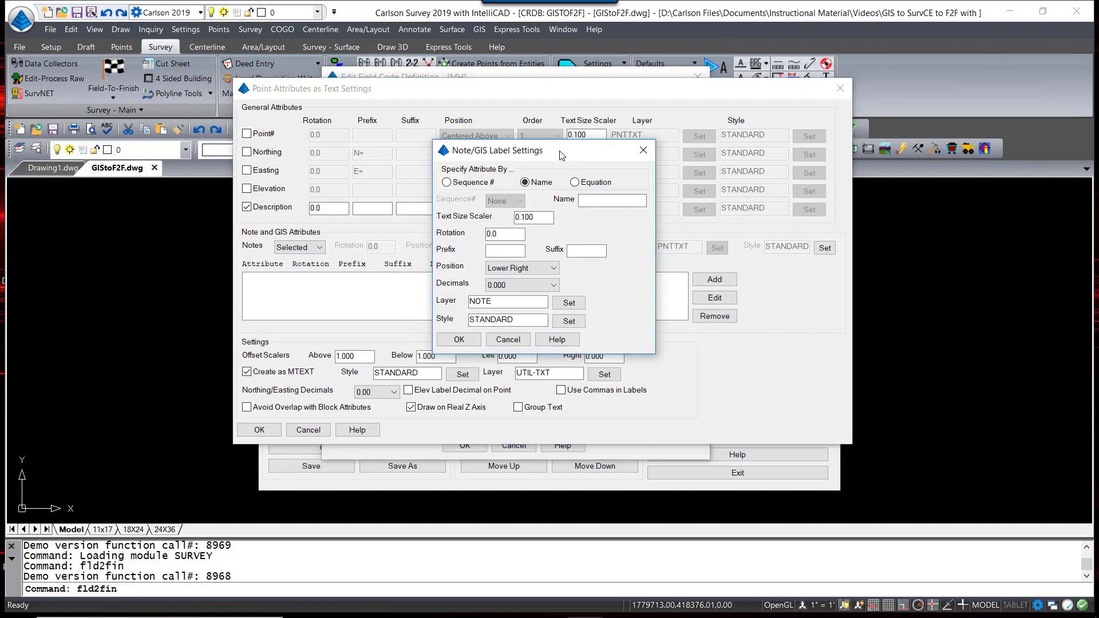
left_click_drag(556, 155, 551, 151)
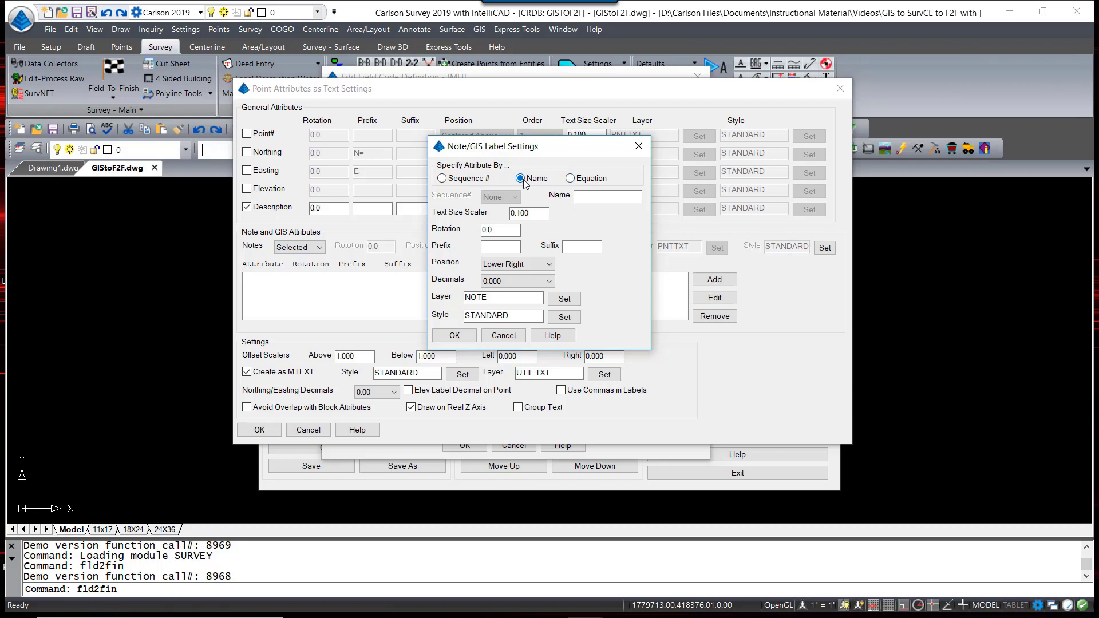
left_click(591, 195)
type("SERVICE")
left_click_drag(588, 148, 587, 129)
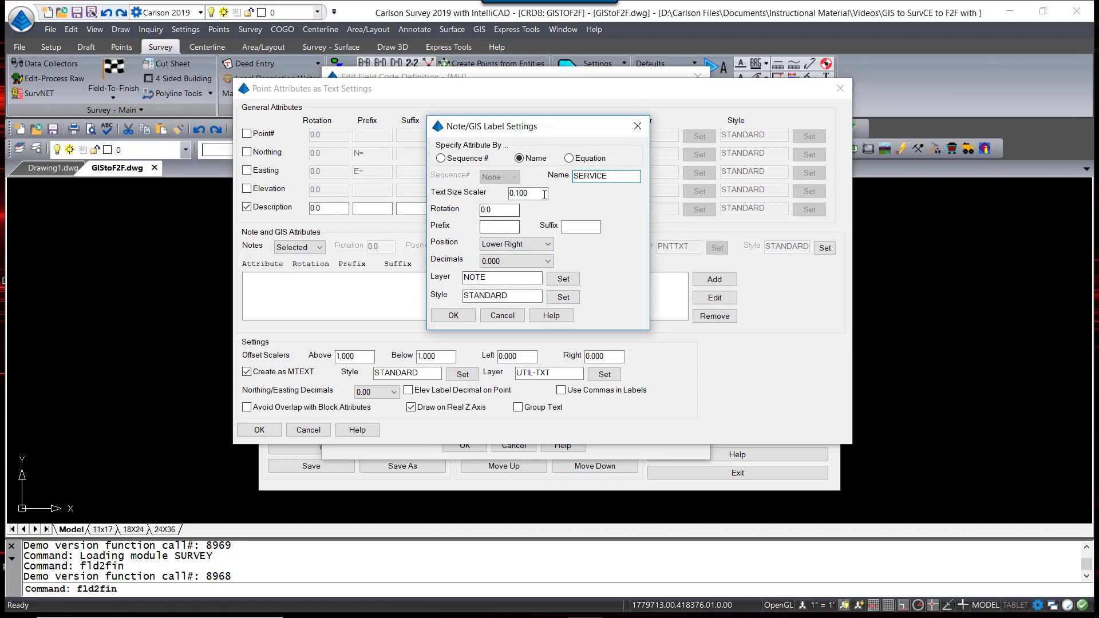
Step: Give the SERVICE note text size .08 and the prefix TYPE:
double_click(518, 193)
key("BackSpace")
type(".00")
left_click_drag(552, 133, 554, 123)
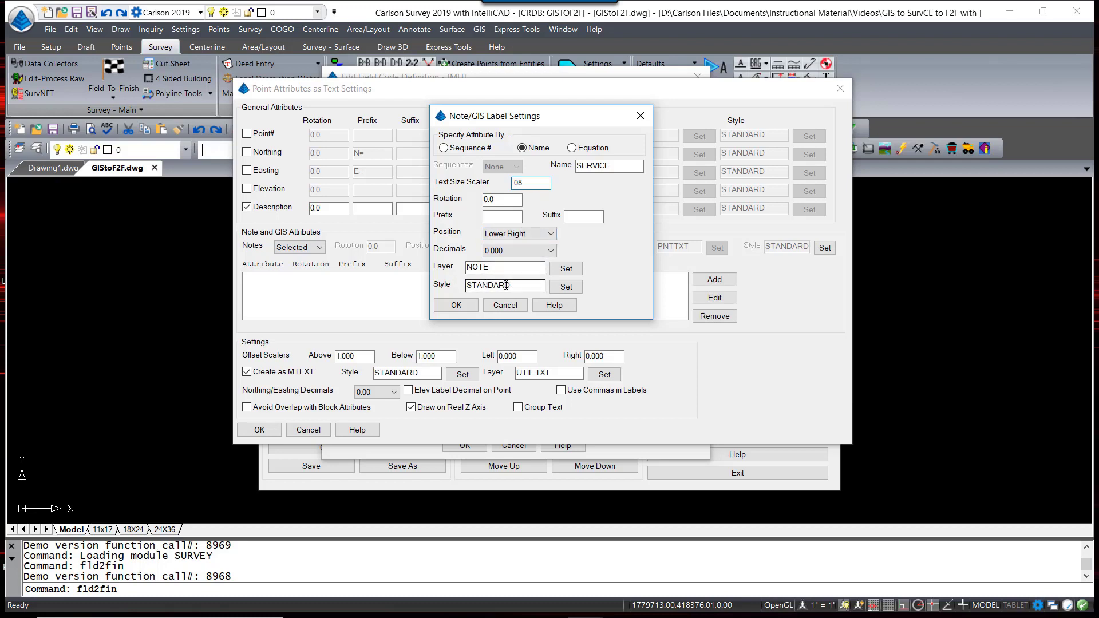
left_click(503, 217)
type("TYPE")
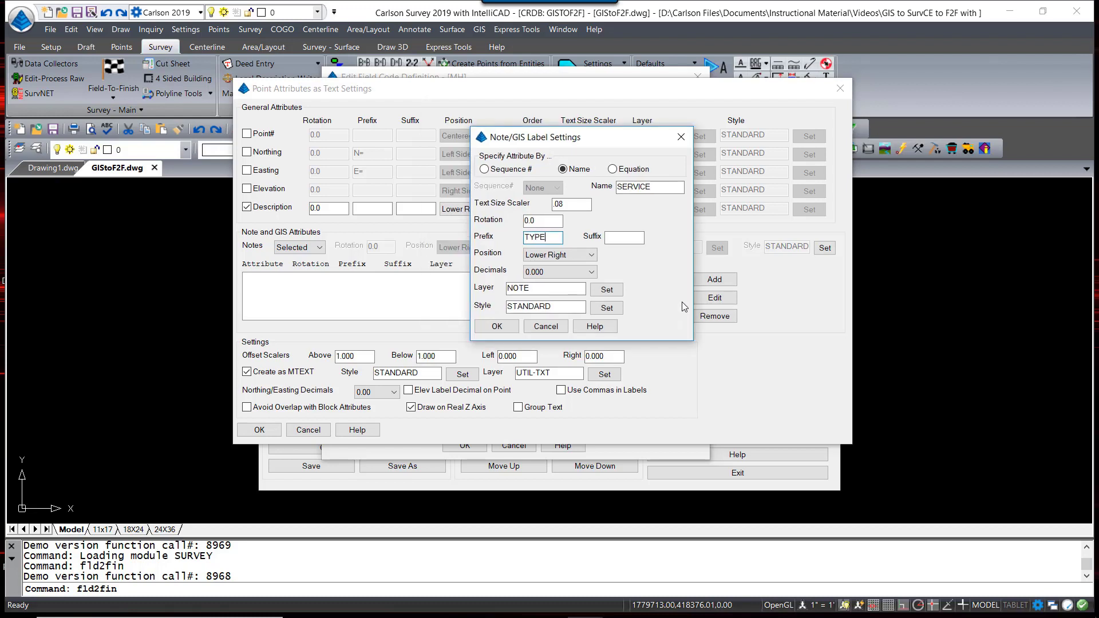
type(":")
left_click(581, 272)
Step: Finish the SERVICE note with 0.00 decimals, then add a COVER note prefixed SHAPE:
left_click(544, 302)
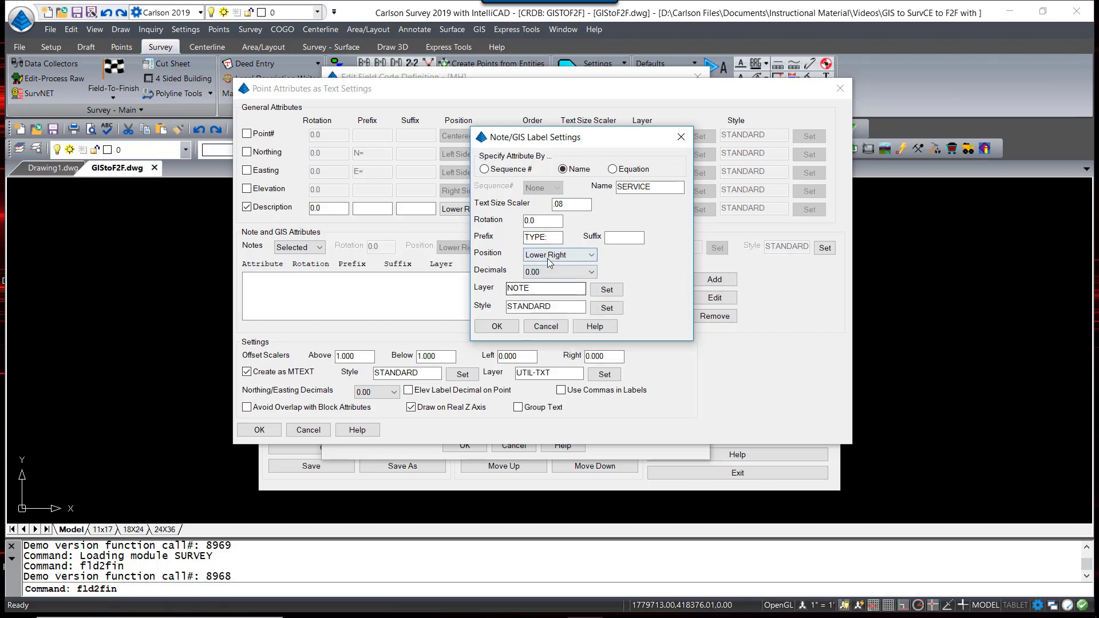
left_click(497, 327)
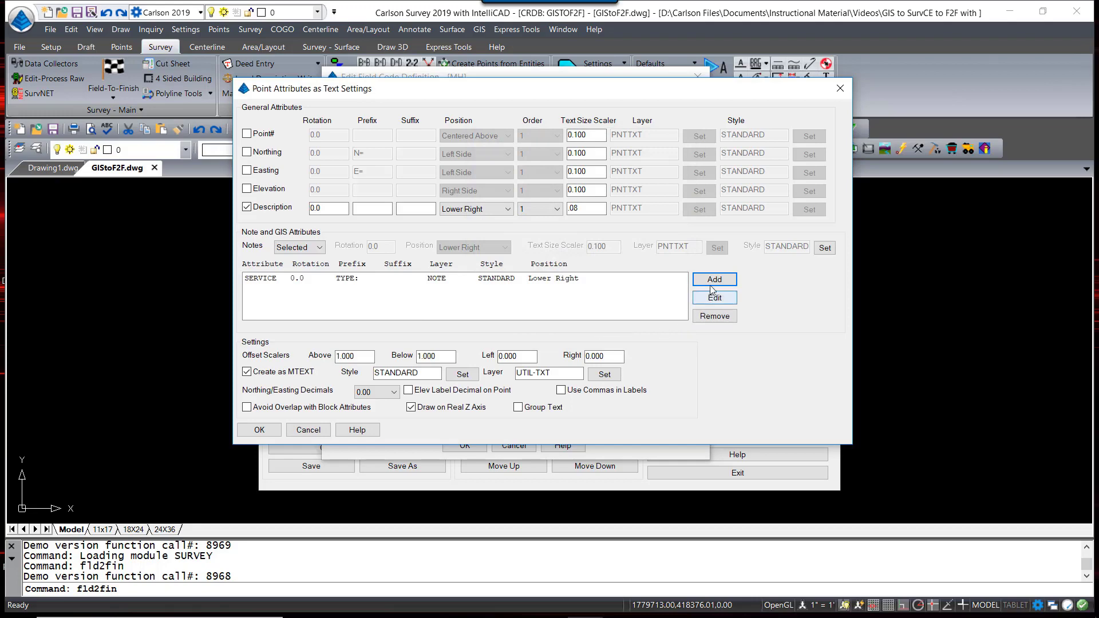
left_click(714, 279)
left_click(592, 215)
type("COVER")
left_click(512, 265)
type("SHAPE:")
key("Return")
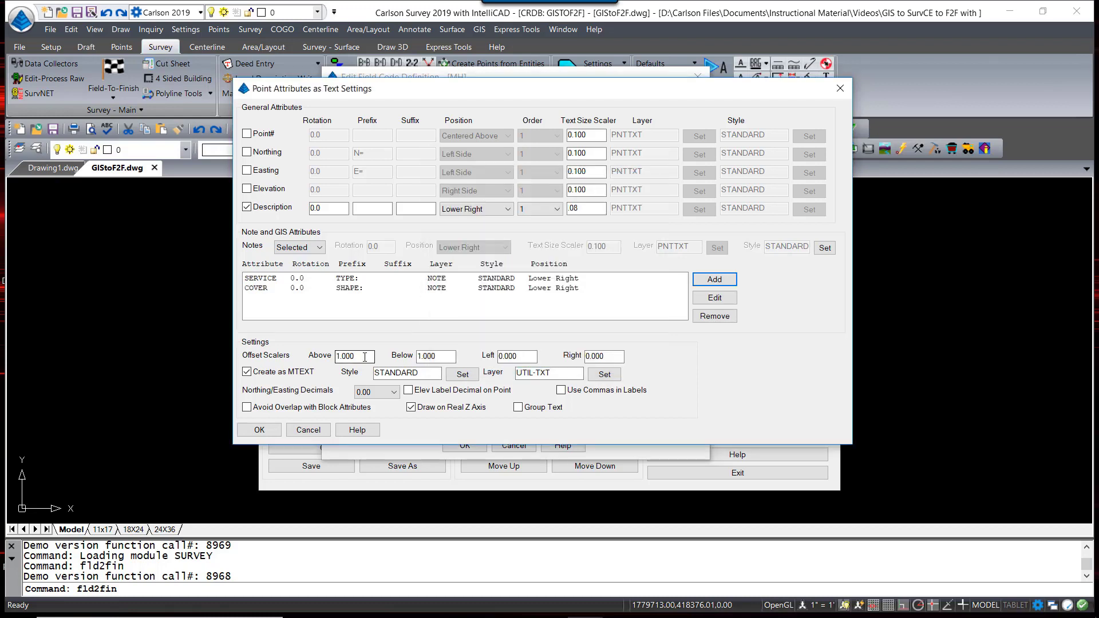
Step: Edit the above, below, left and right offset scalers and turn off Draw on Real Z Axis
double_click(354, 356)
type(".3")
left_click(443, 355)
double_click(442, 355)
type(".3")
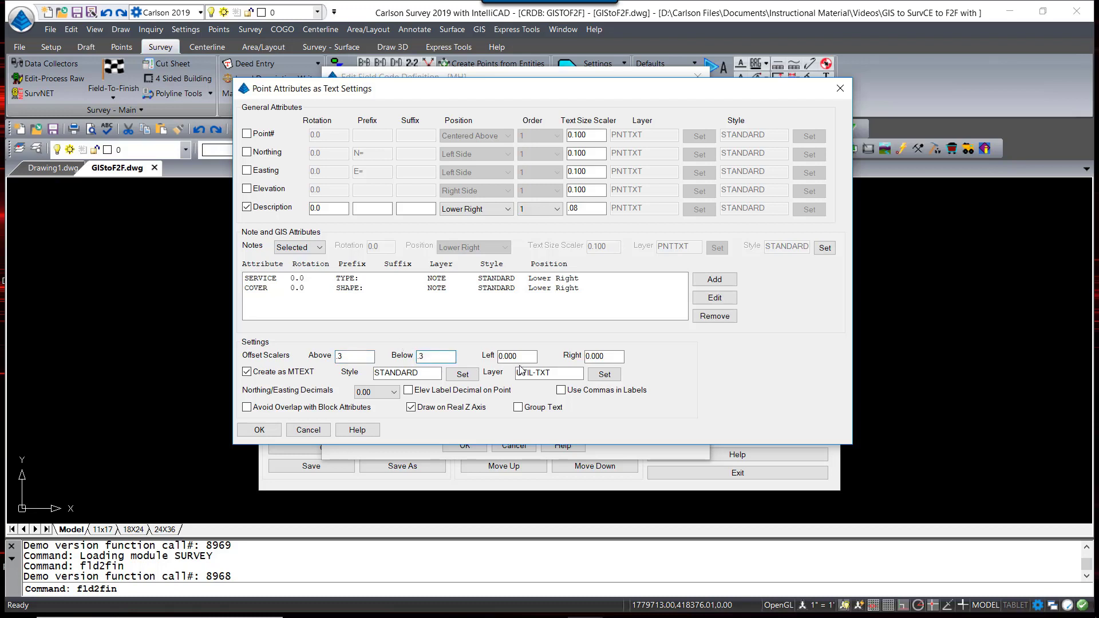
double_click(518, 356)
type(".")
key("Tab")
key("BackSpace")
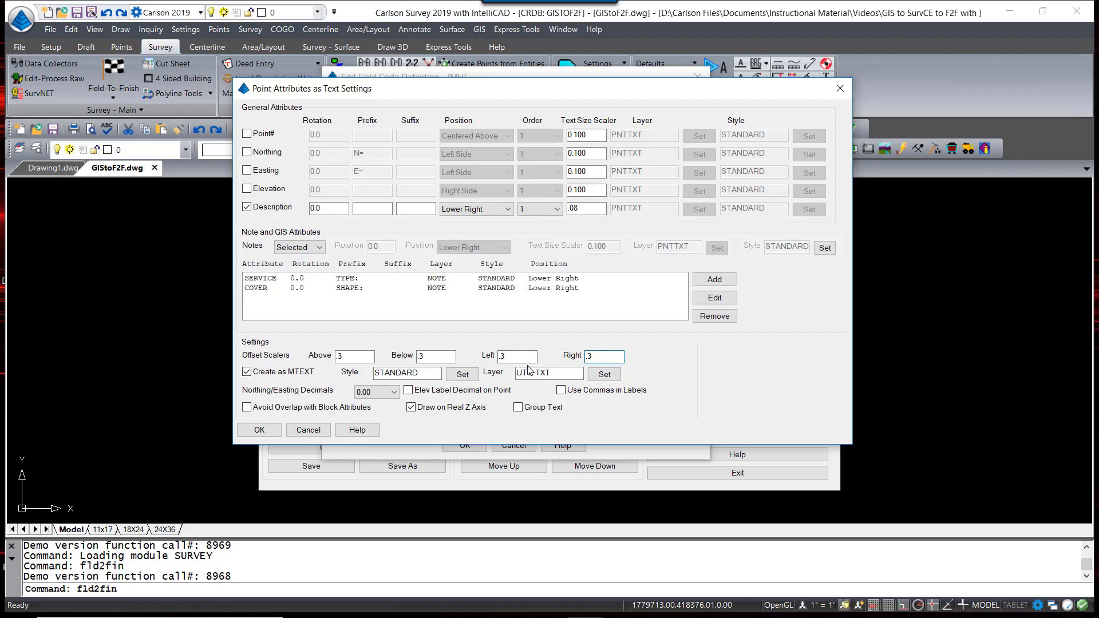
left_click(423, 412)
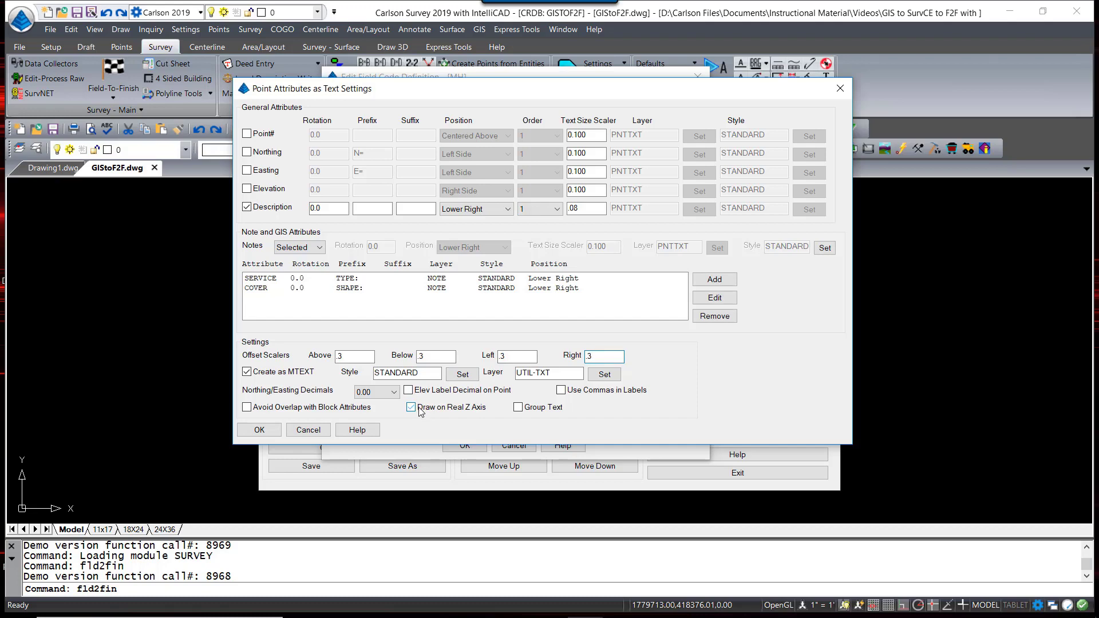
Step: Accept the text label settings and MH code changes, then save the code table
left_click(259, 431)
left_click(464, 445)
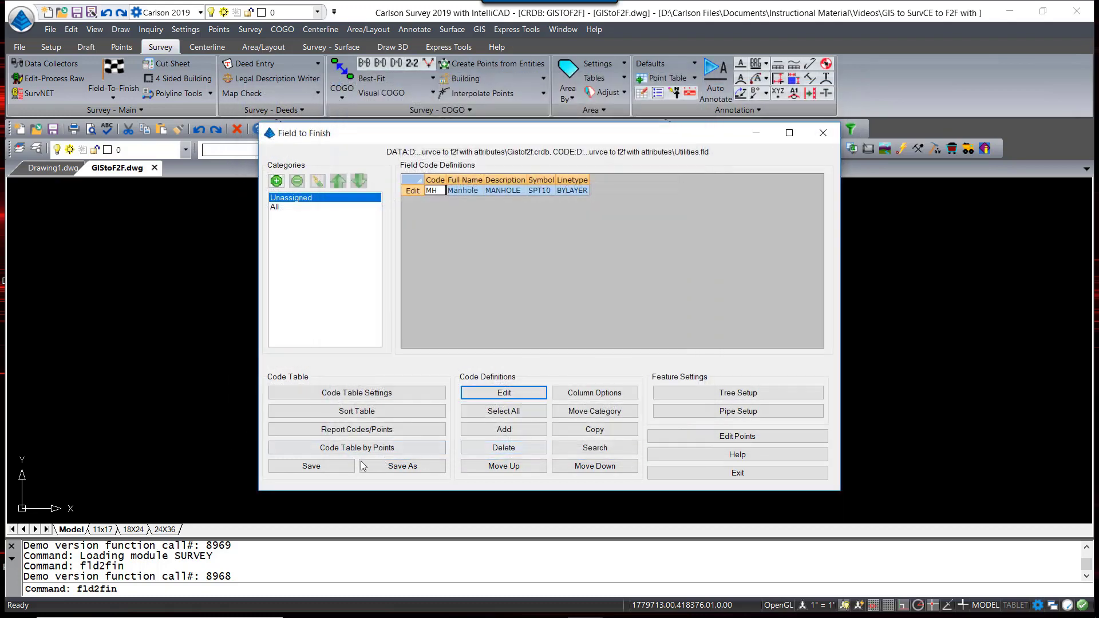
left_click(331, 466)
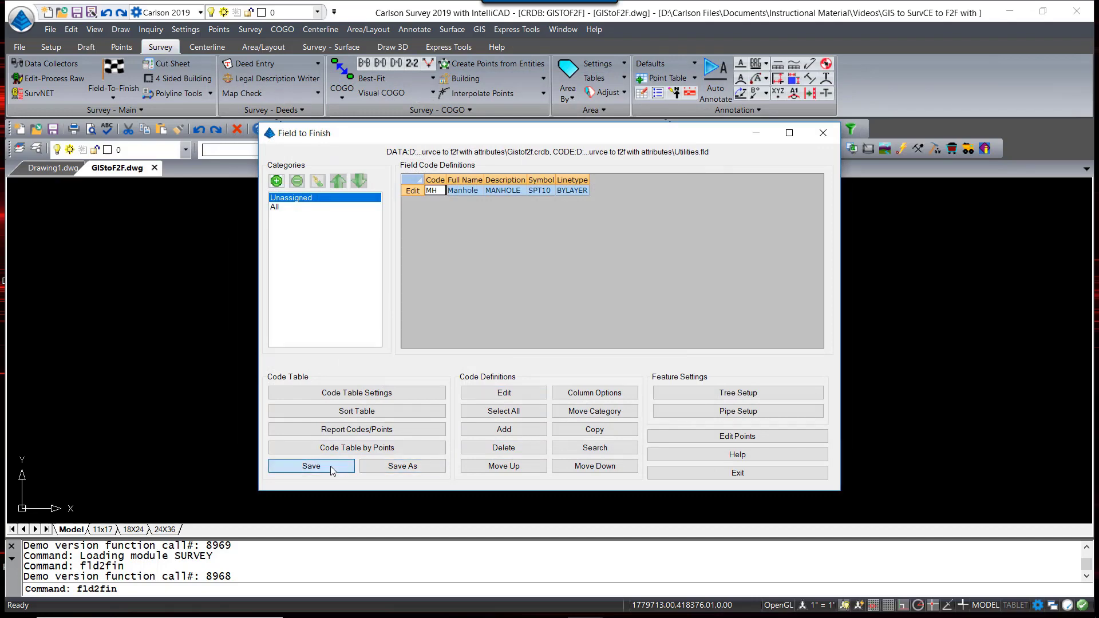
left_click(684, 474)
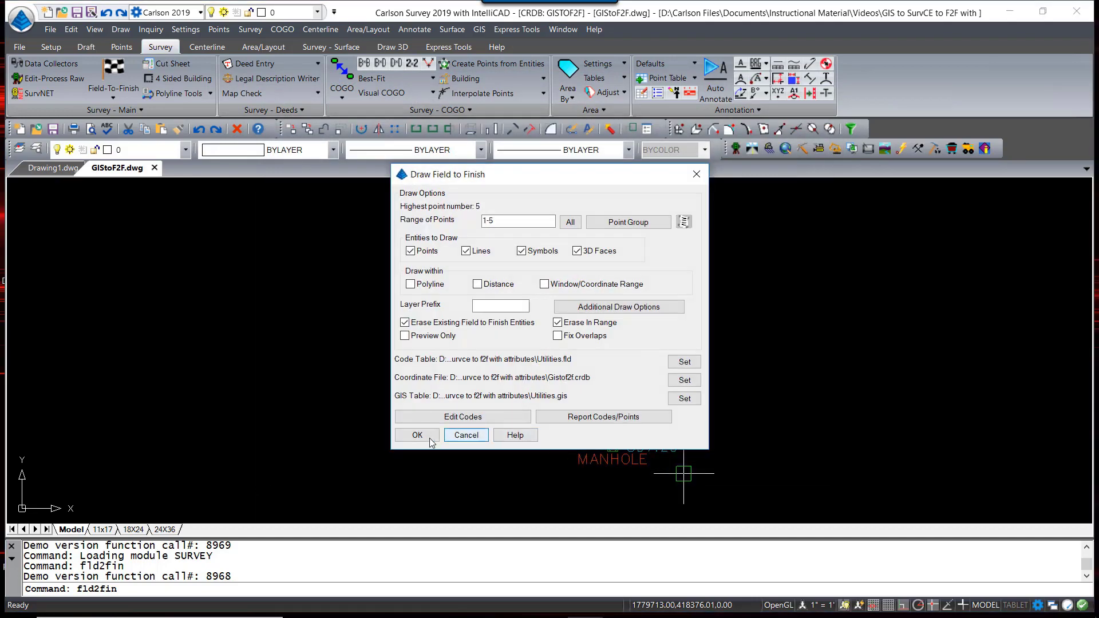
Step: Draw the manholes with MANHOLE, TYPE: and SHAPE: labels and inspect them
left_click(424, 434)
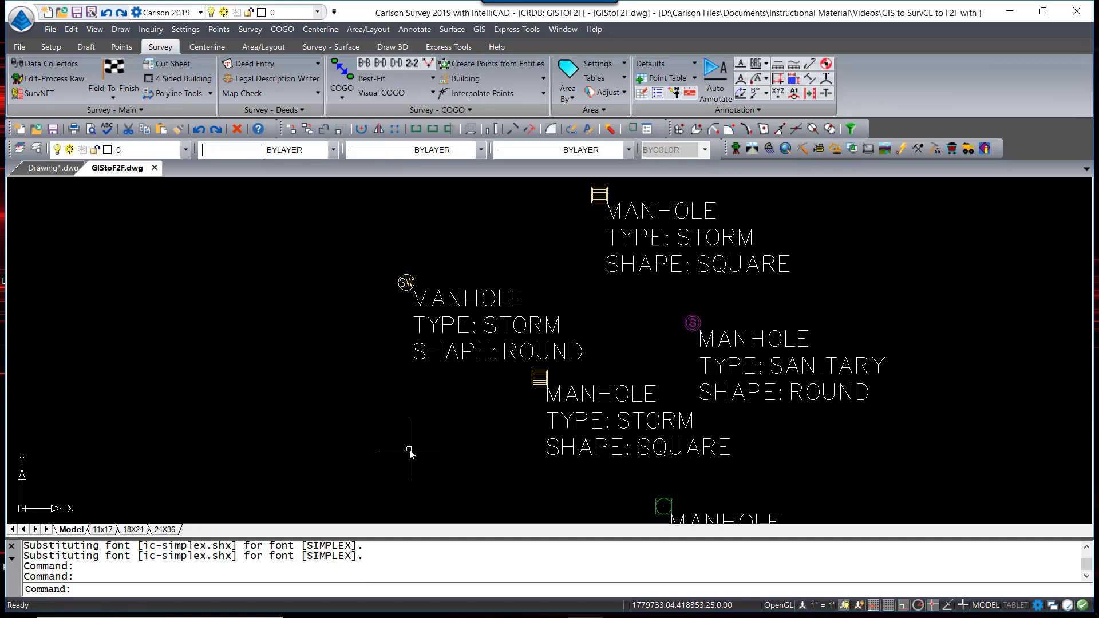
scroll(416, 424, "down", 2)
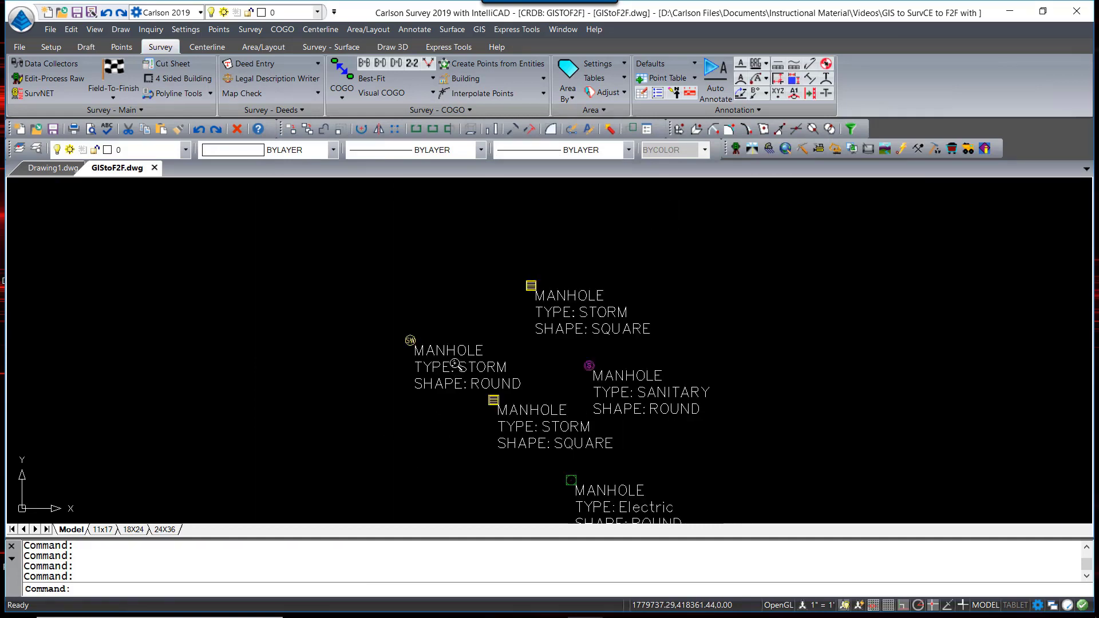
scroll(399, 327, "up", 2)
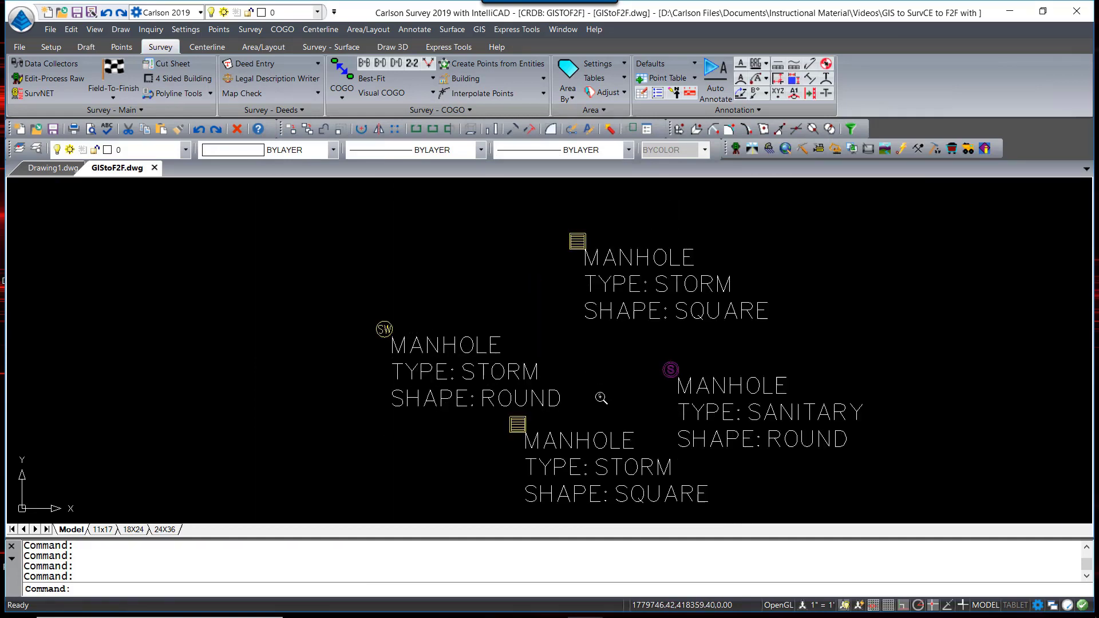
mouse_move(599, 395)
middle_mouse_down()
mouse_move(579, 345)
mouse_move(408, 304)
middle_mouse_up()
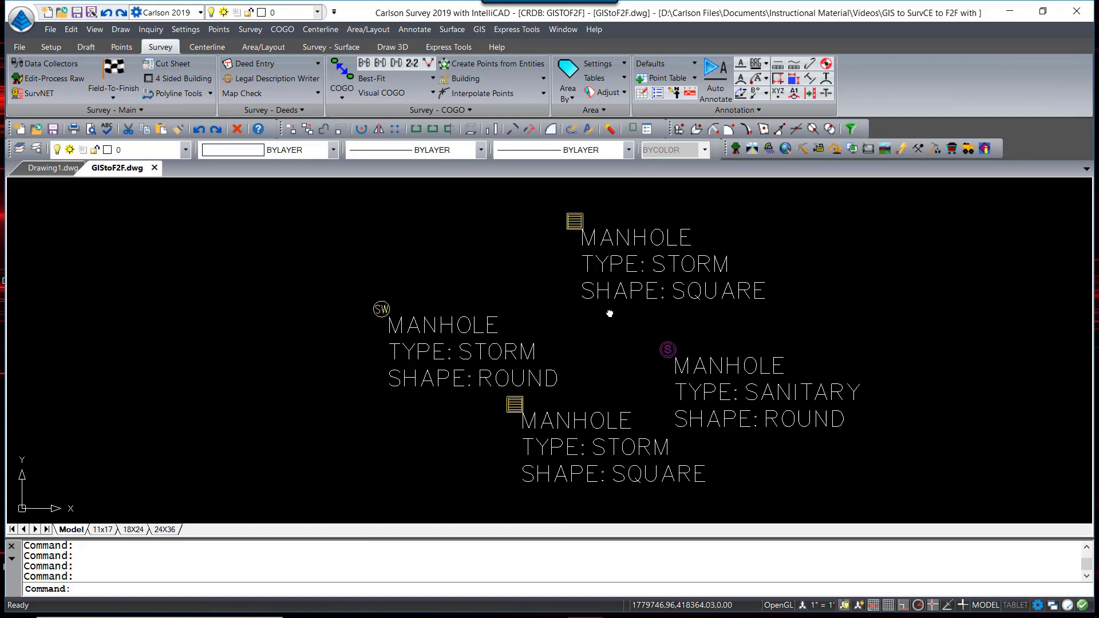
mouse_move(613, 363)
middle_mouse_down()
mouse_move(662, 319)
mouse_move(628, 292)
middle_mouse_up()
scroll(633, 315, "down", 2)
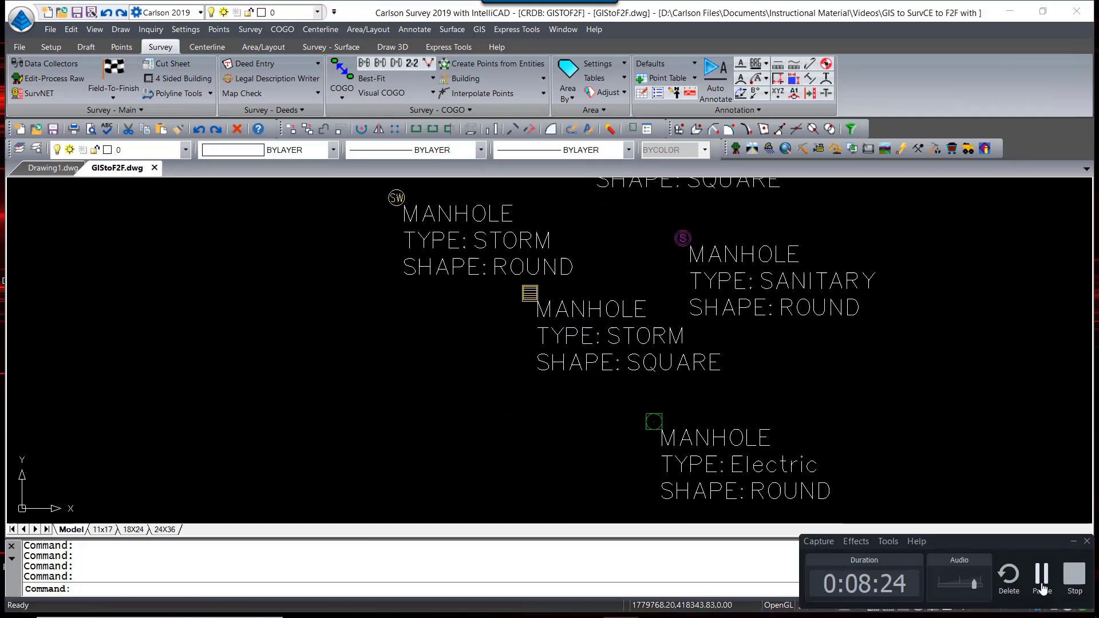
Step: Move the round storm manhole label to the left with a leader to its symbol
left_click(1042, 575)
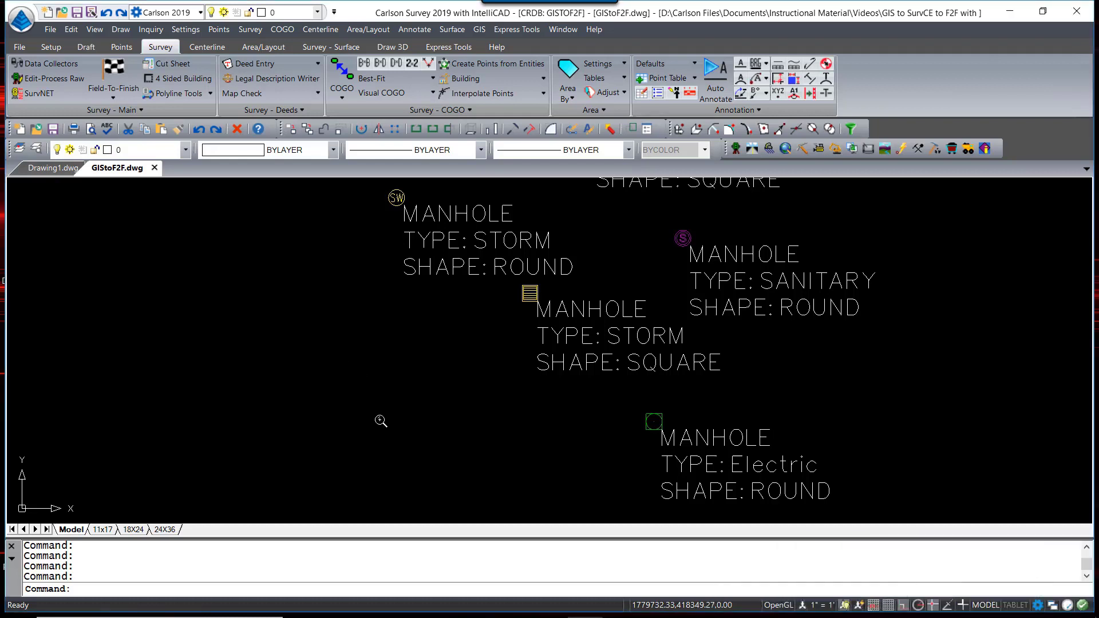
left_click(340, 329)
left_click(324, 343)
left_click(86, 47)
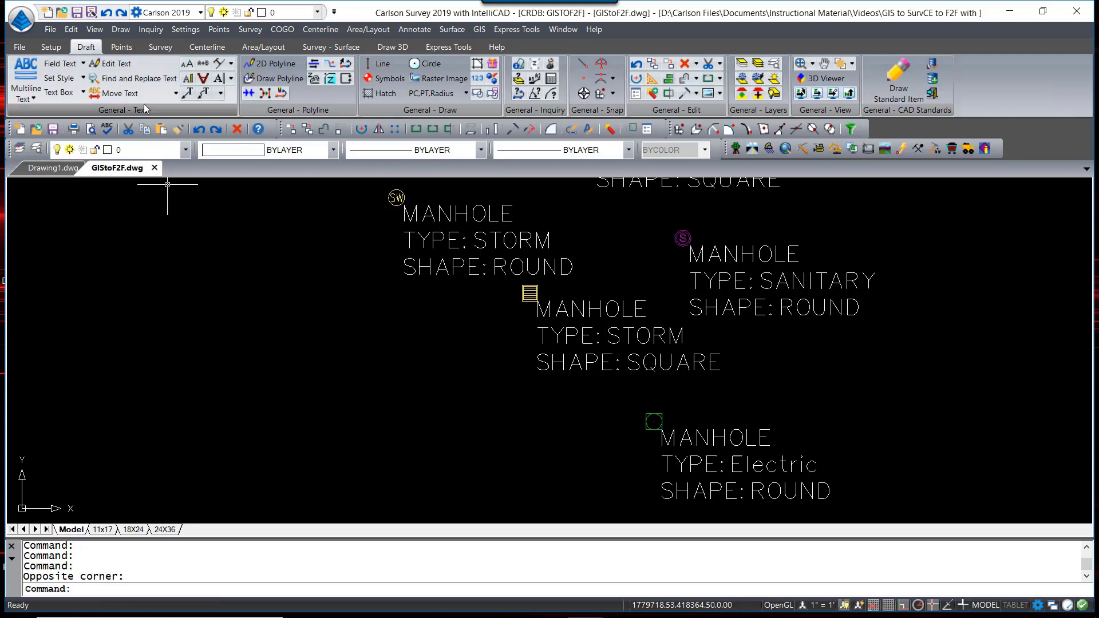
left_click(176, 94)
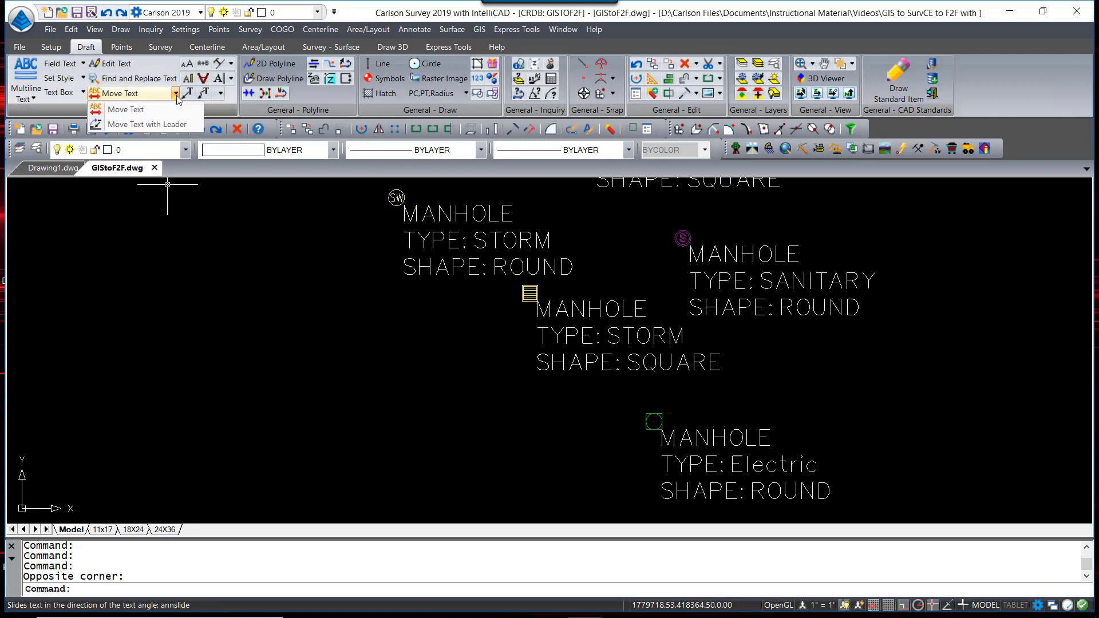
left_click(139, 125)
left_click(476, 241)
left_click(375, 253)
key("Return")
Step: Switch to the blank Drawing1 drawing
scroll(397, 342, "down", 2)
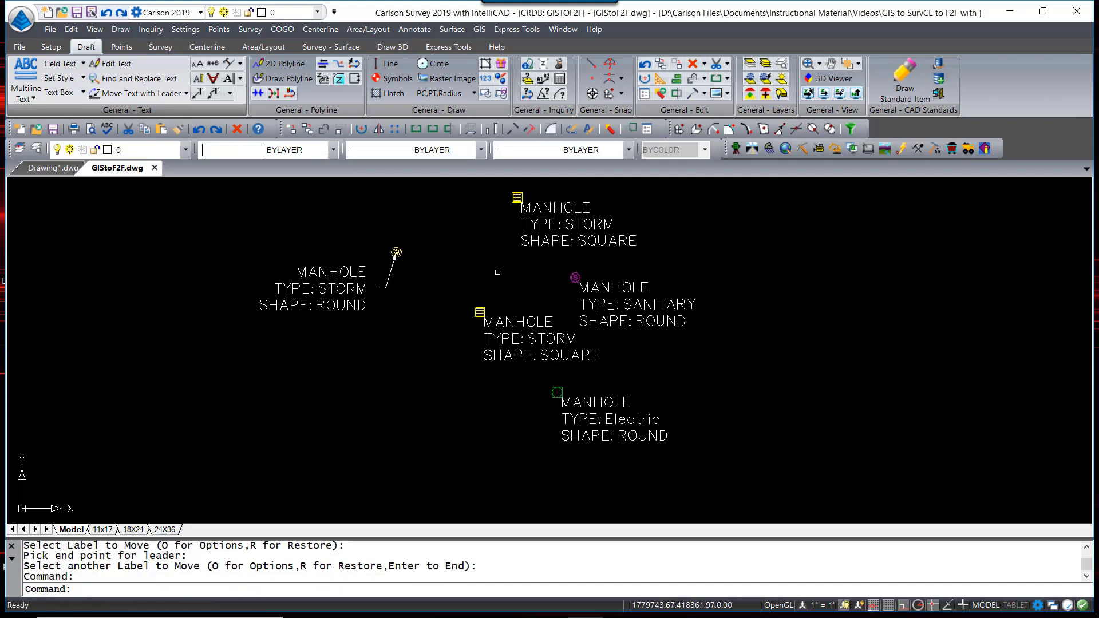
key("Return")
left_click(518, 337)
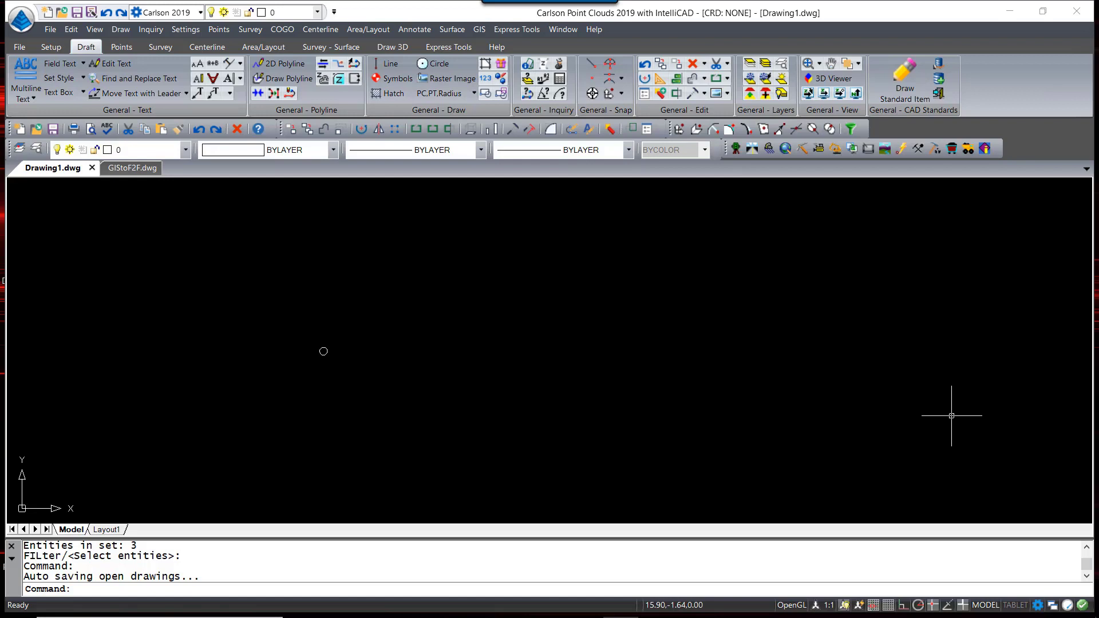
Step: Define a DSC attribute with text height 1 and place it beside the circle
left_click(121, 30)
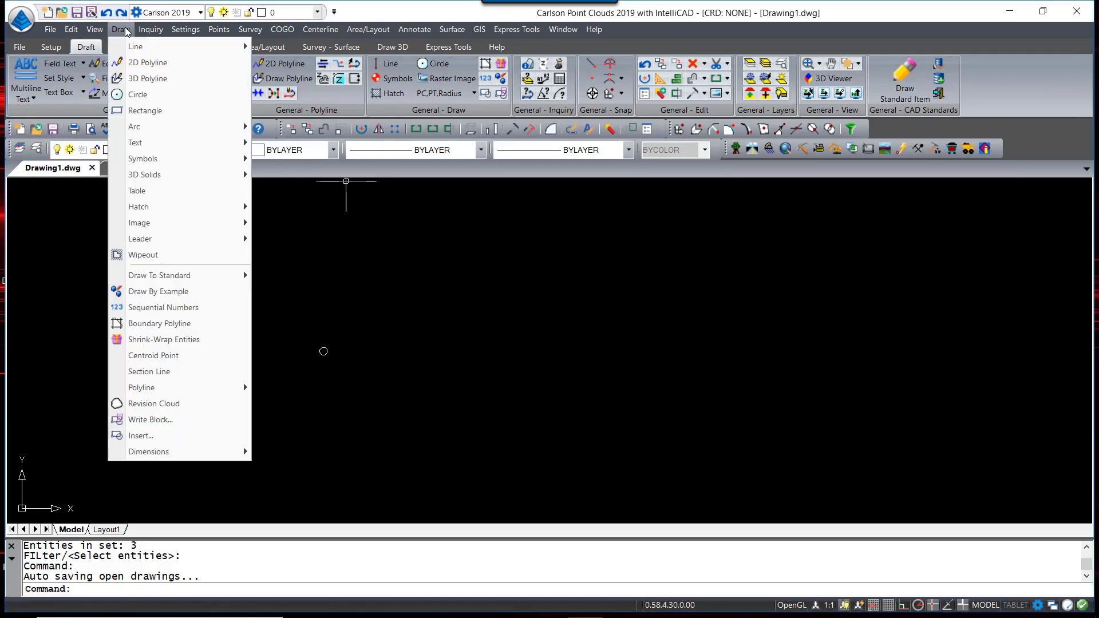
mouse_move(175, 146)
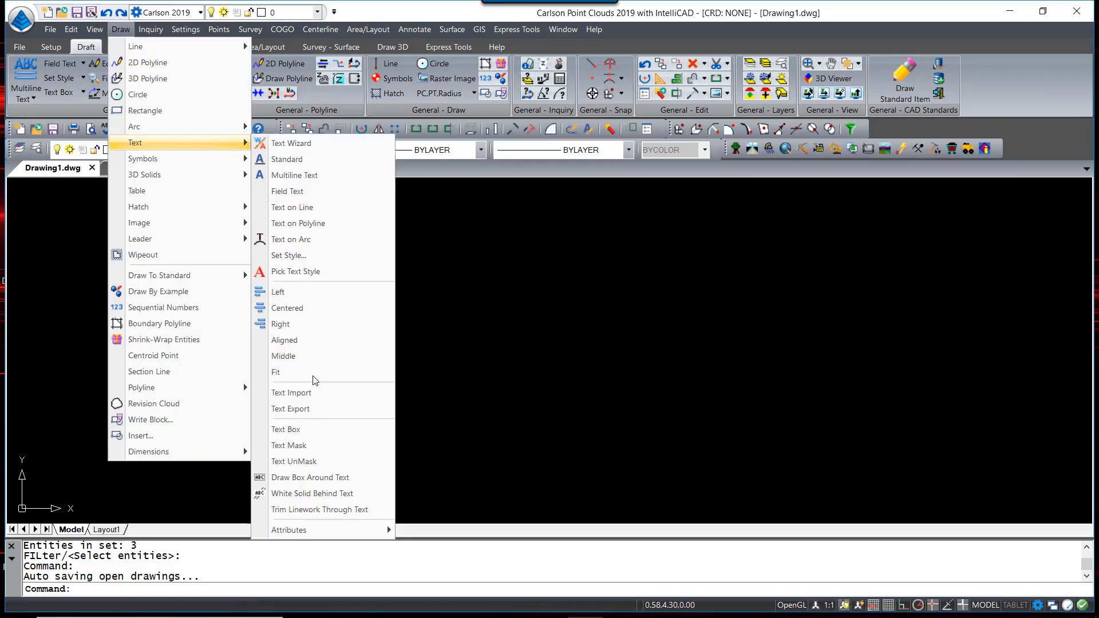
mouse_move(333, 529)
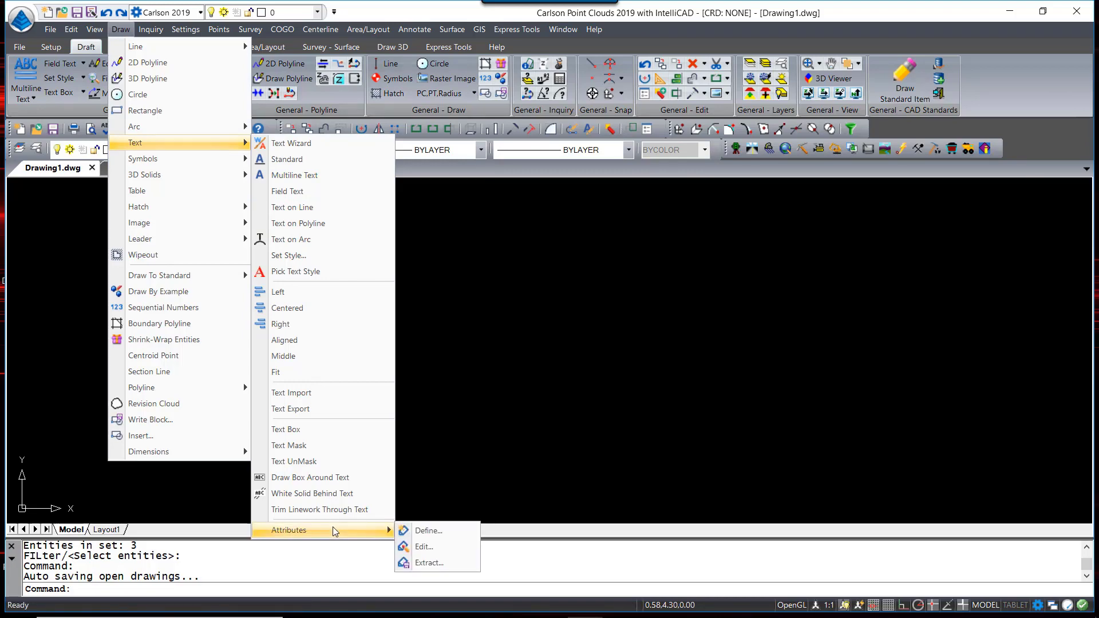
left_click(460, 531)
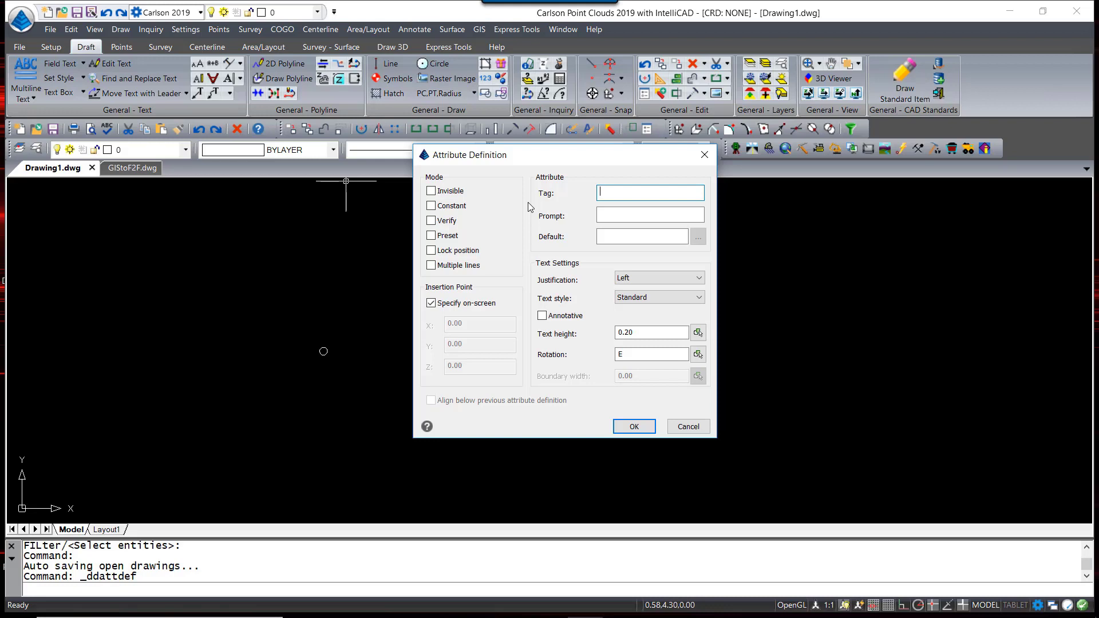
type("DSC")
key("Tab")
type("1")
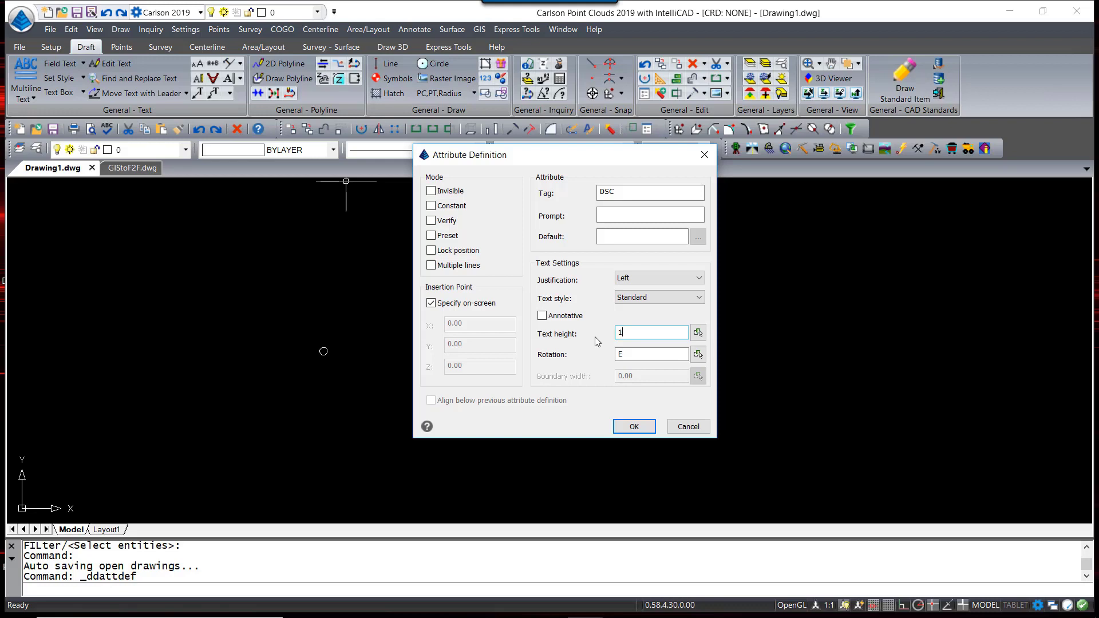
left_click(634, 426)
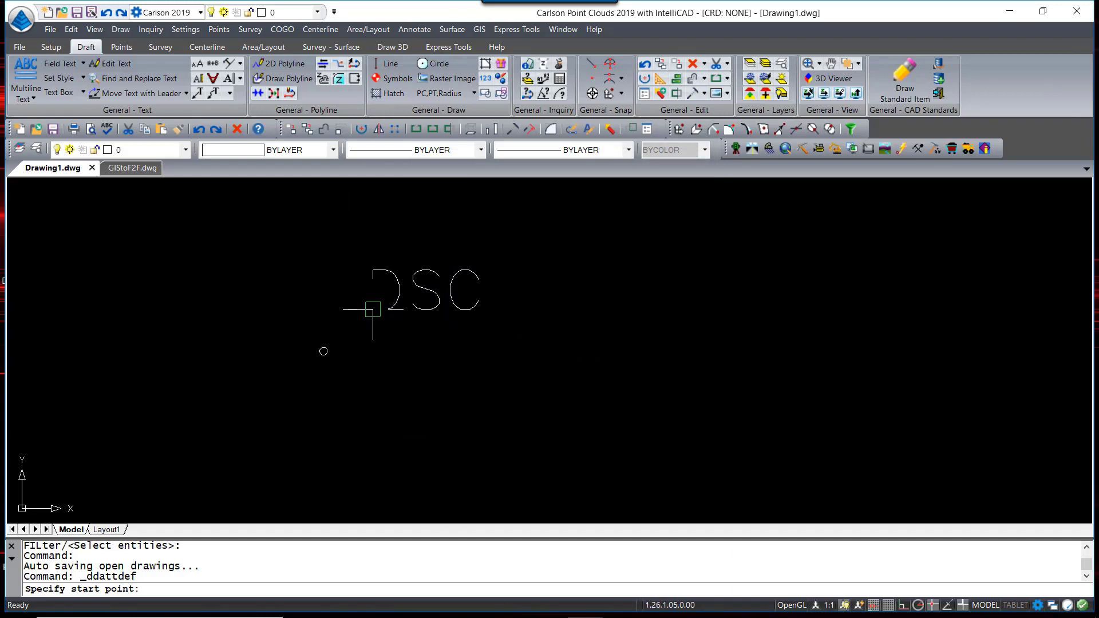
left_click(376, 399)
Step: Define the SRV and CVR attribute definitions, each aligned below the previous one, with position locked
key("Return")
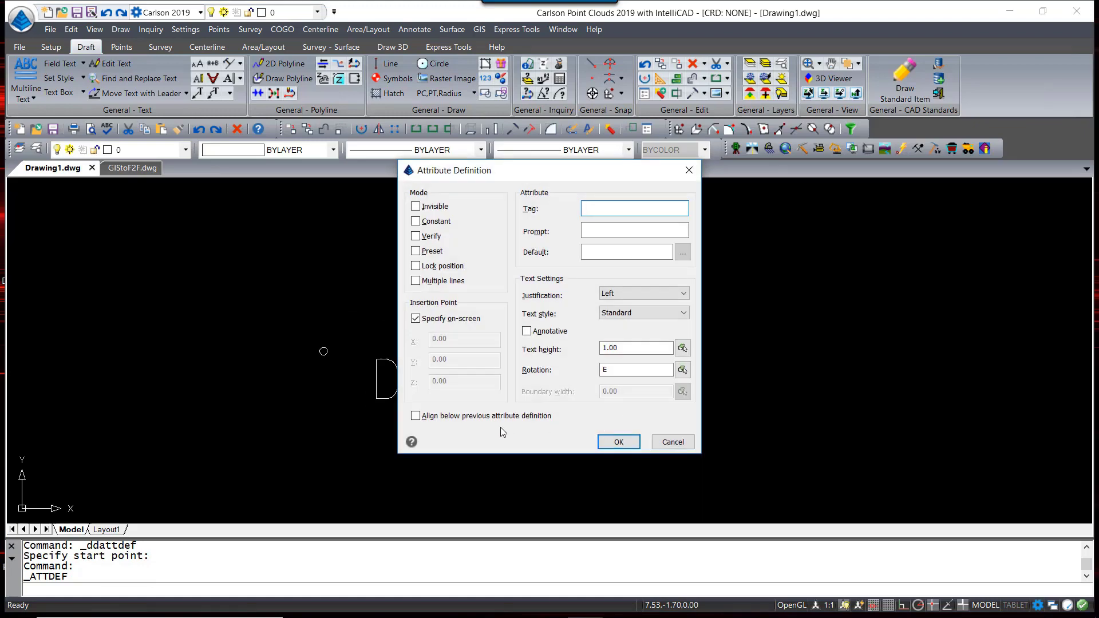
left_click(416, 417)
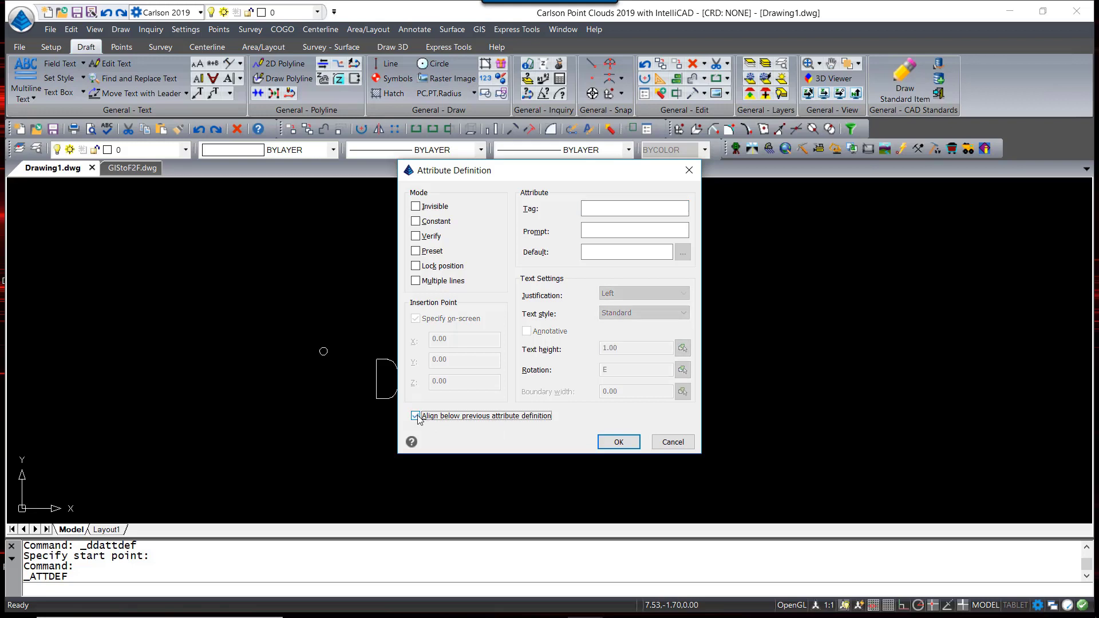
left_click(416, 267)
type("SRV")
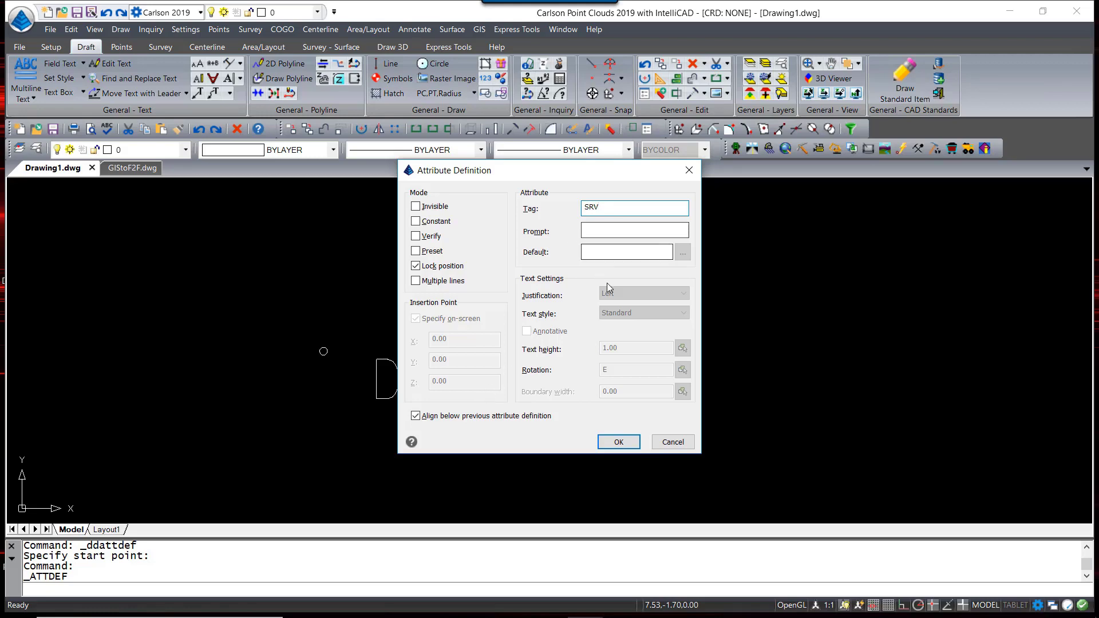
left_click(619, 443)
key("Return")
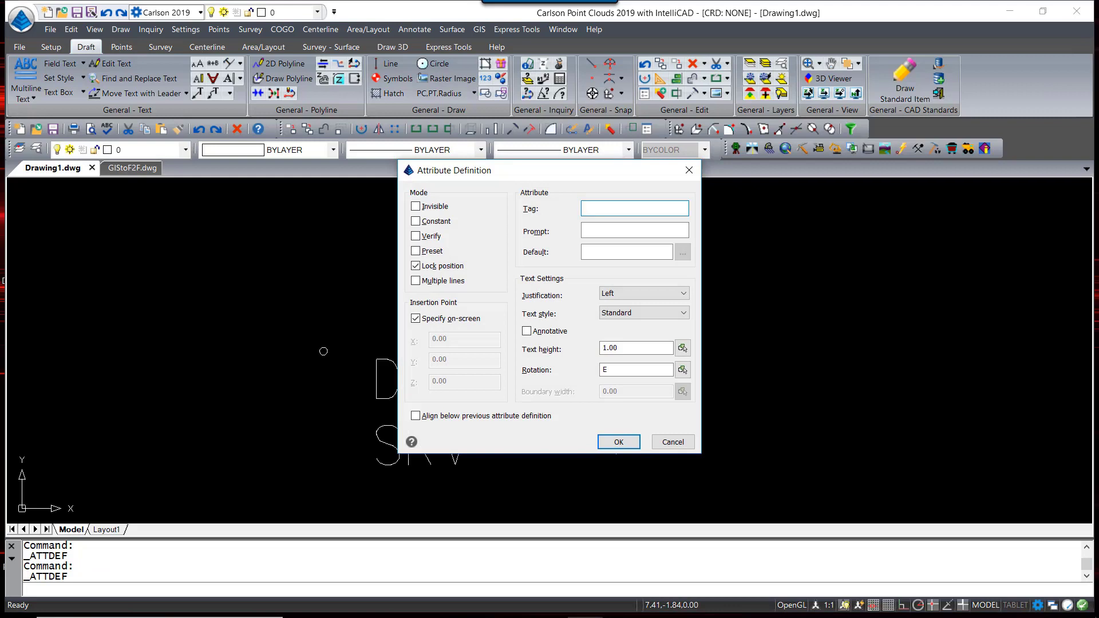
type("CVR")
left_click(416, 418)
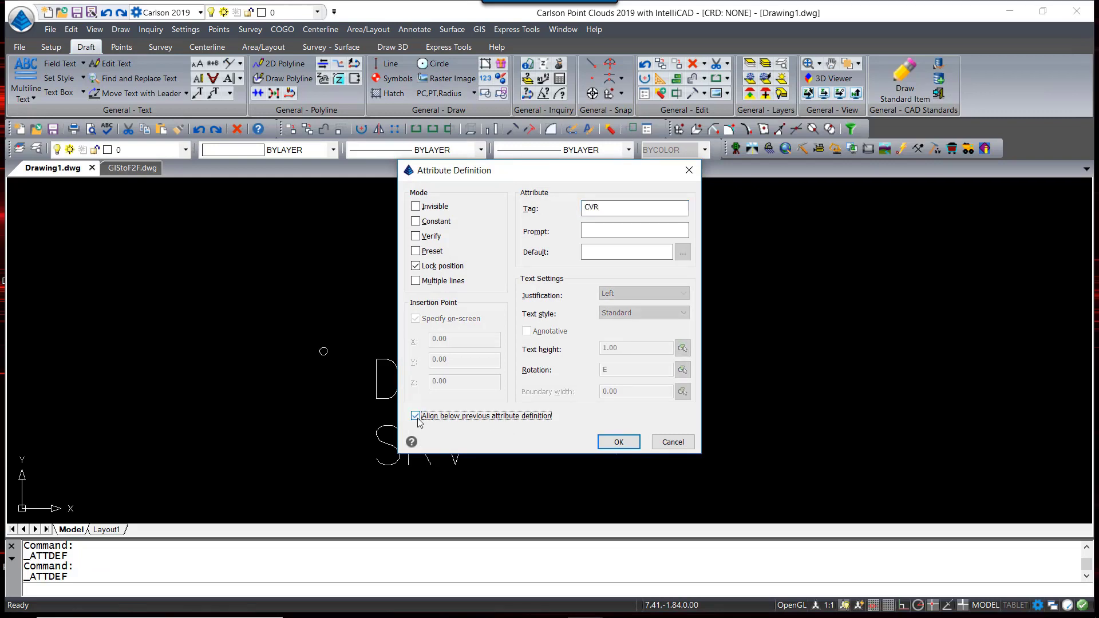
left_click(611, 446)
middle_click_drag(610, 448, 622, 385)
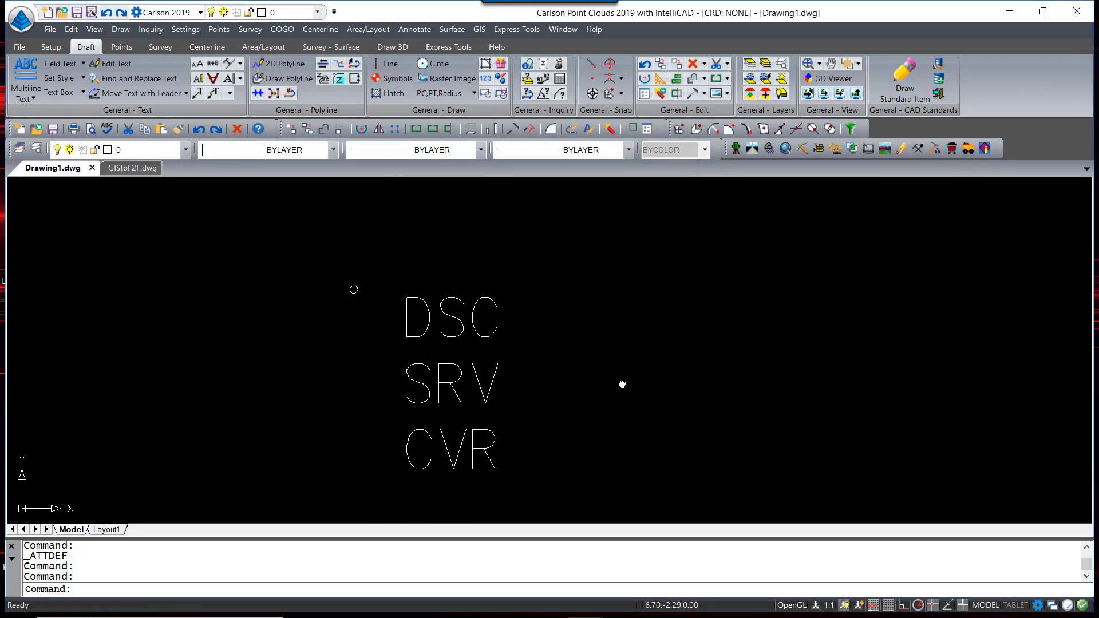
Step: Save the attribute drawing with SAVEAS under the file name MH-GRAV
type("saveas")
key("Return")
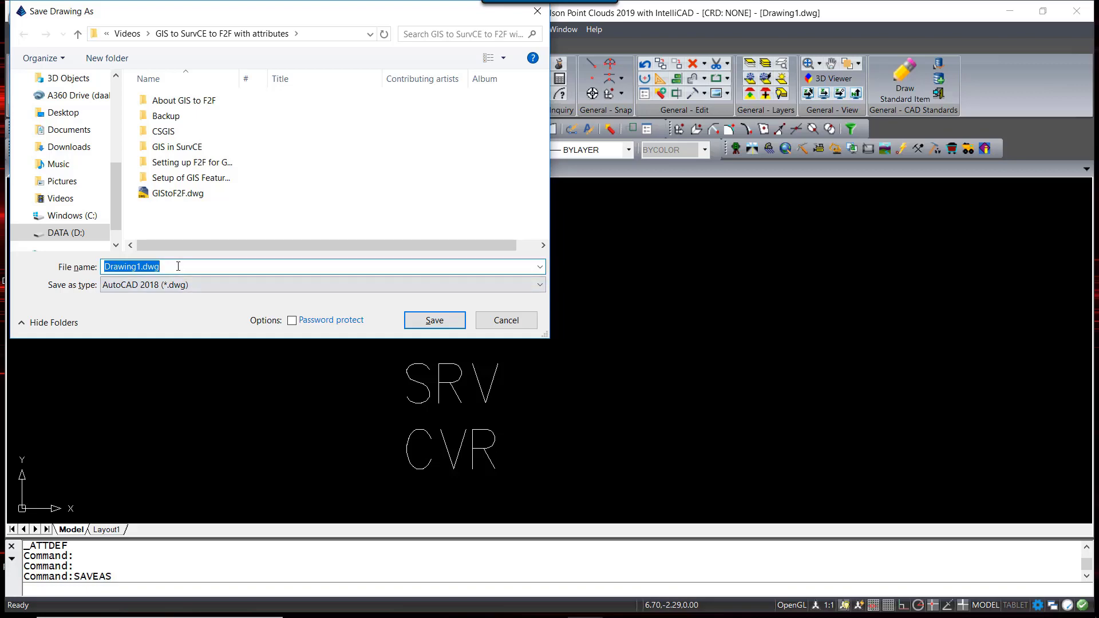
type("MH-GRAV")
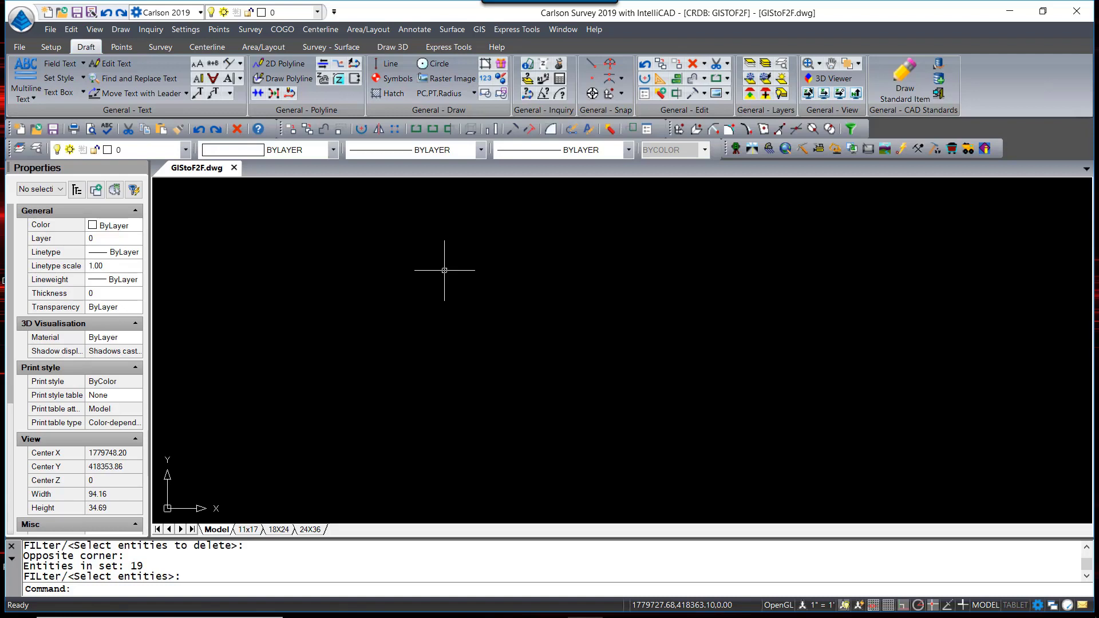
Step: Create a new category named CUSTOM in the point symbol library
left_click(185, 29)
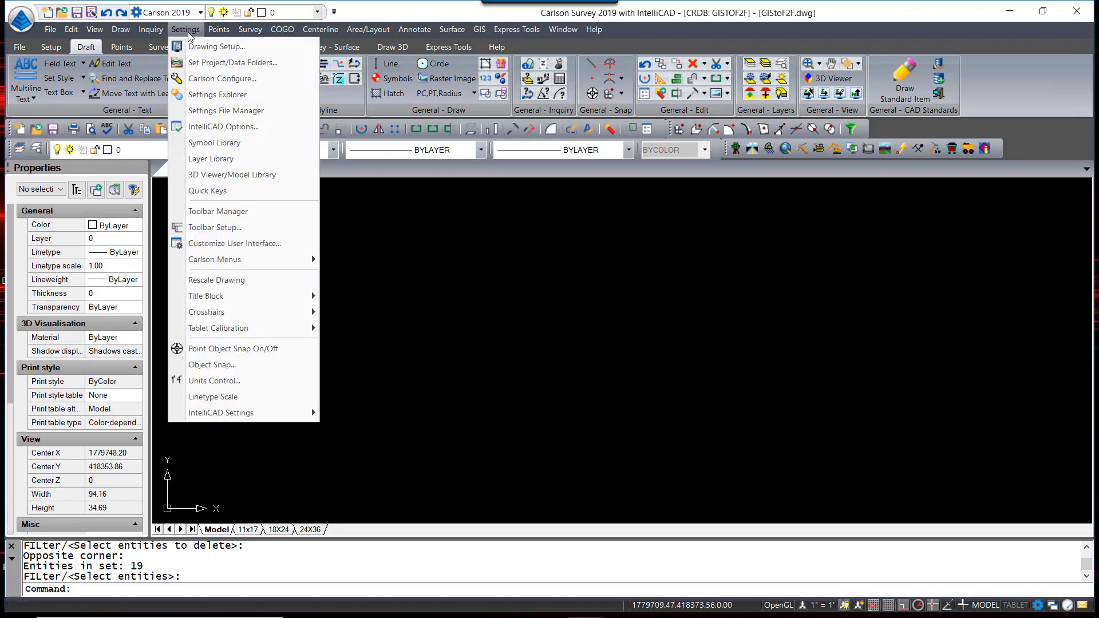
left_click(235, 143)
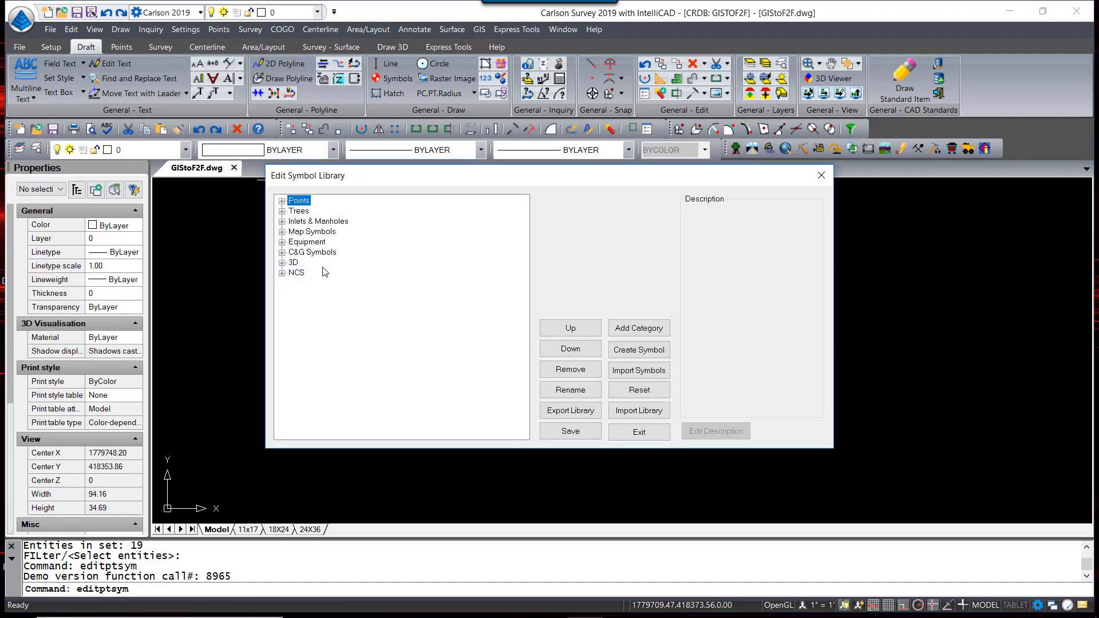
left_click(662, 332)
left_click(492, 322)
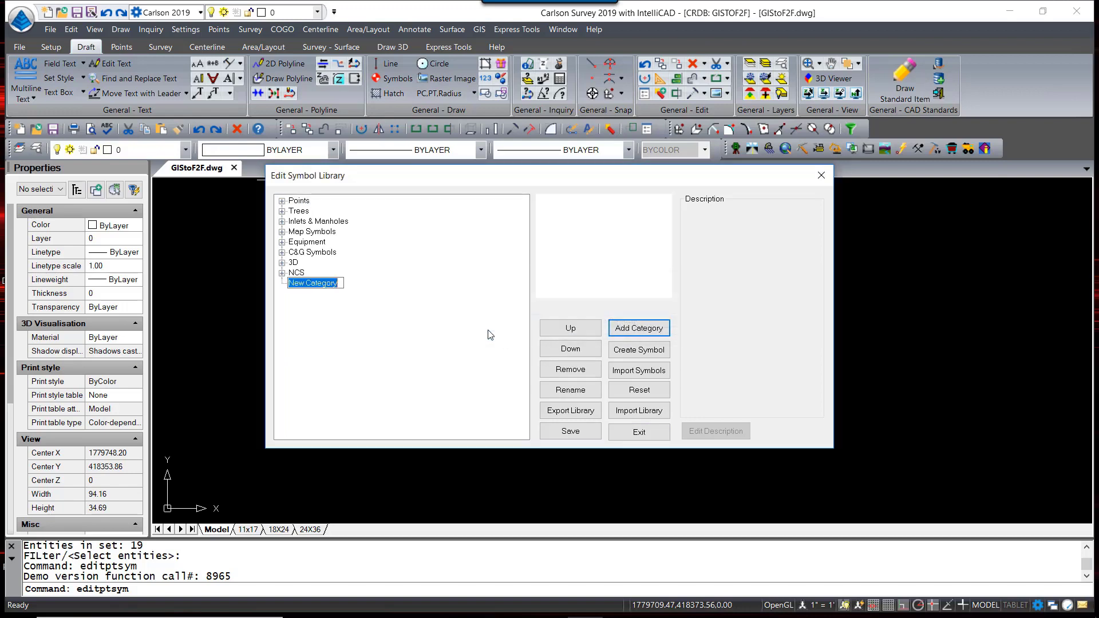
type("CUSTOM")
key("Return")
Step: Import MH-ANNO.dwg from the D: drive into CUSTOM, copying it, and save the library
left_click(634, 373)
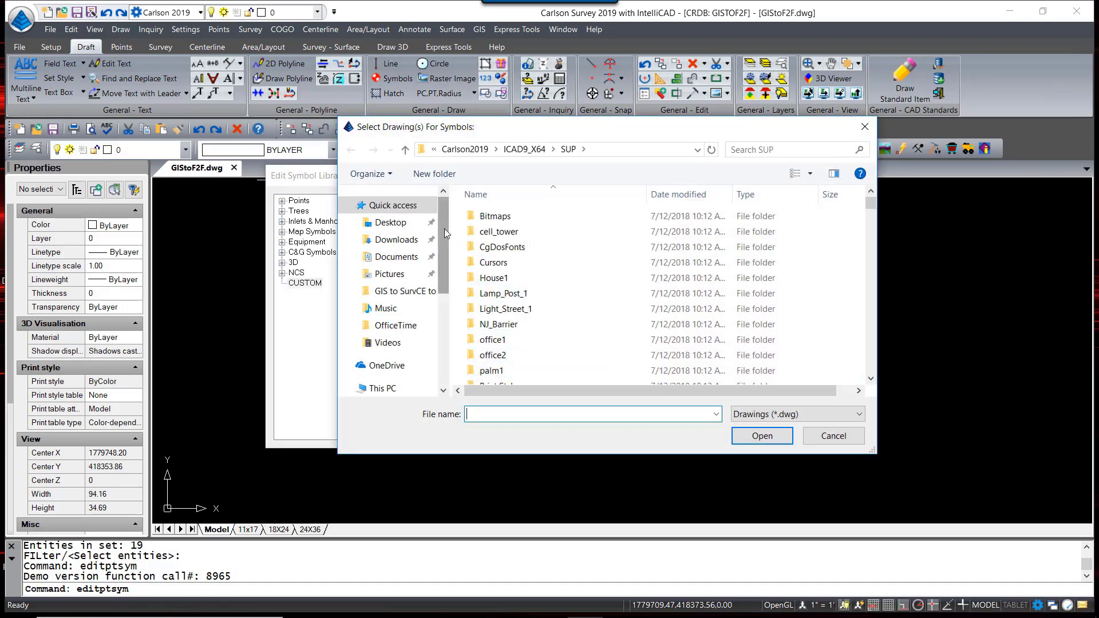
left_click_drag(445, 229, 444, 321)
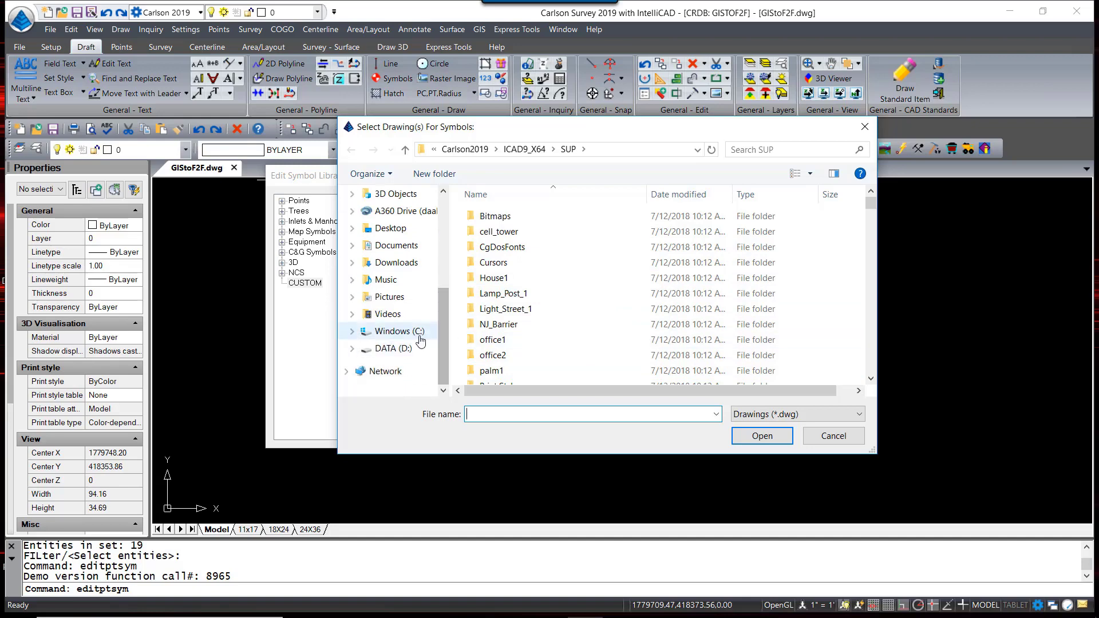
left_click(420, 347)
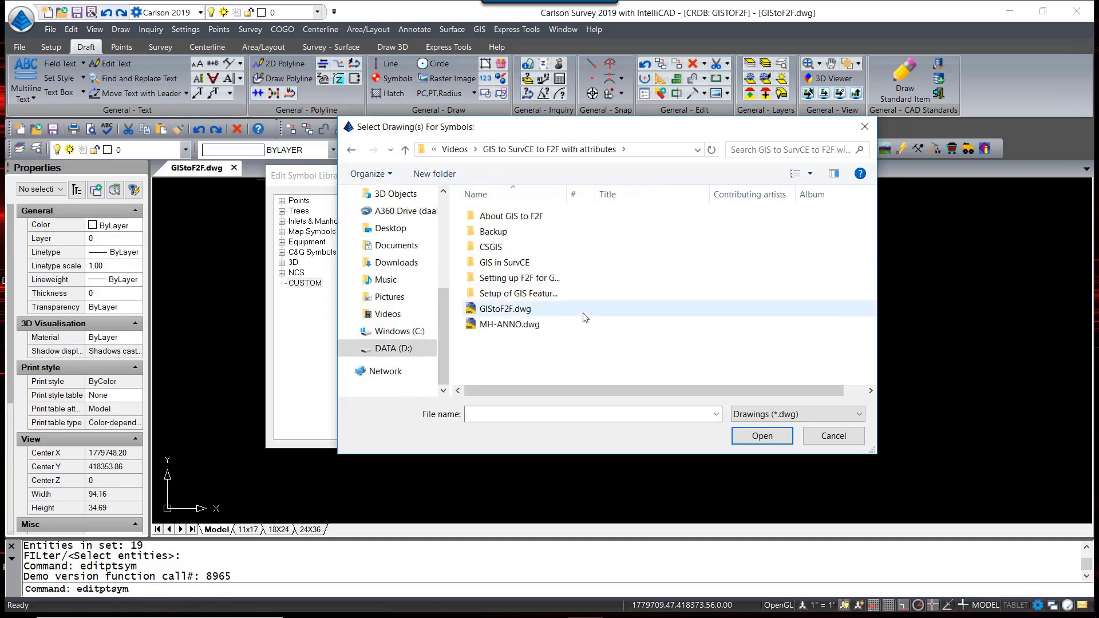
left_click(511, 324)
double_click(511, 325)
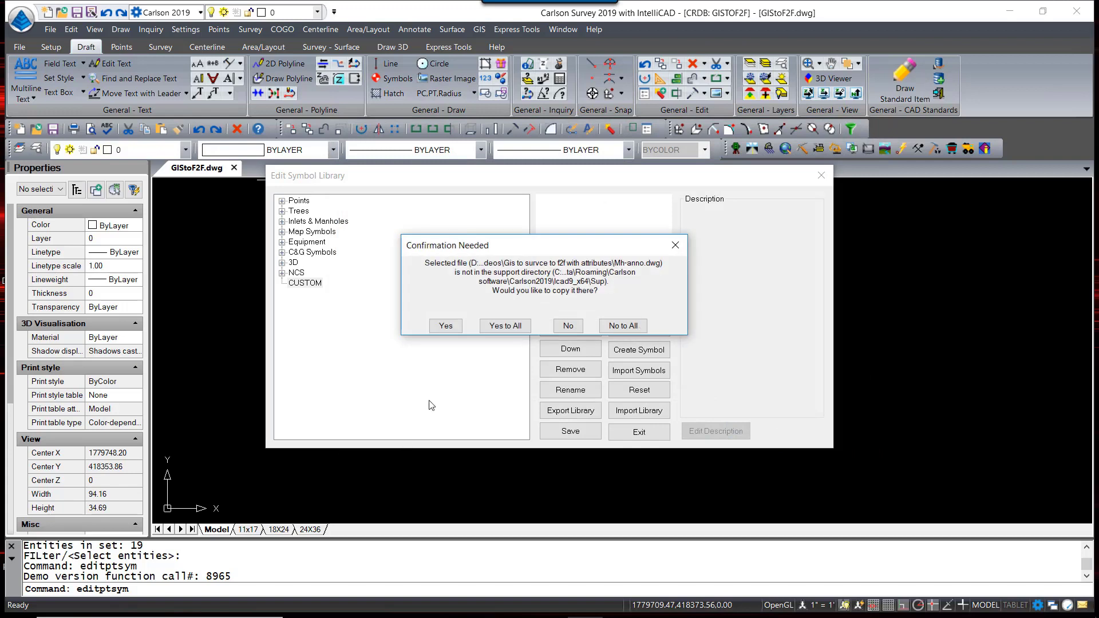
left_click(442, 327)
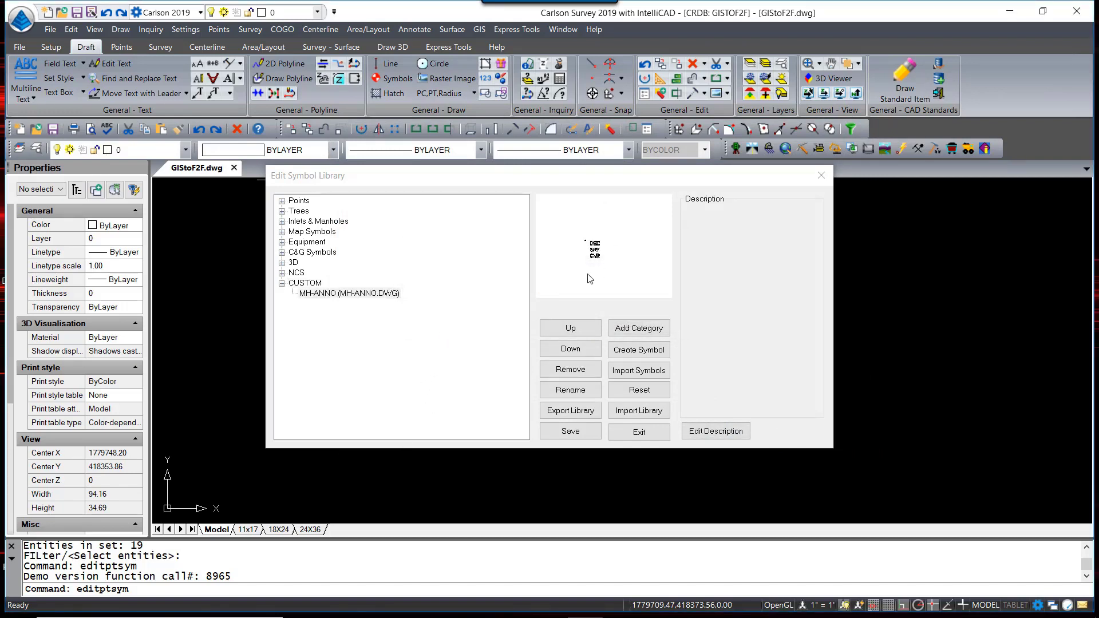
left_click(583, 429)
left_click(634, 434)
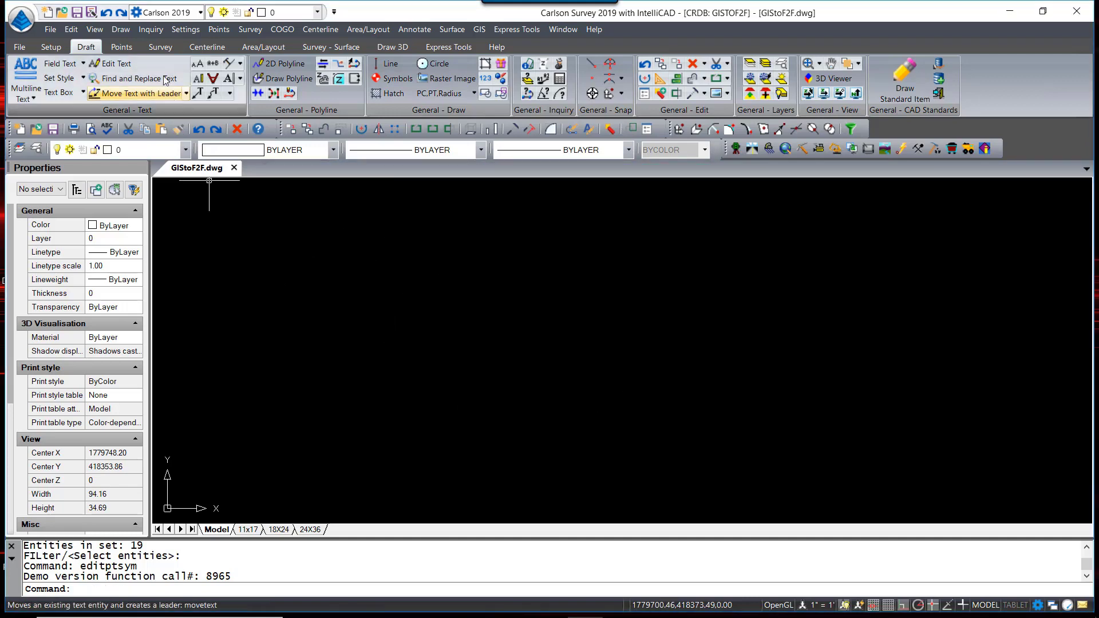
Step: Run fld2fin and set the MH code's attribute format to Attribute Block
left_click(160, 47)
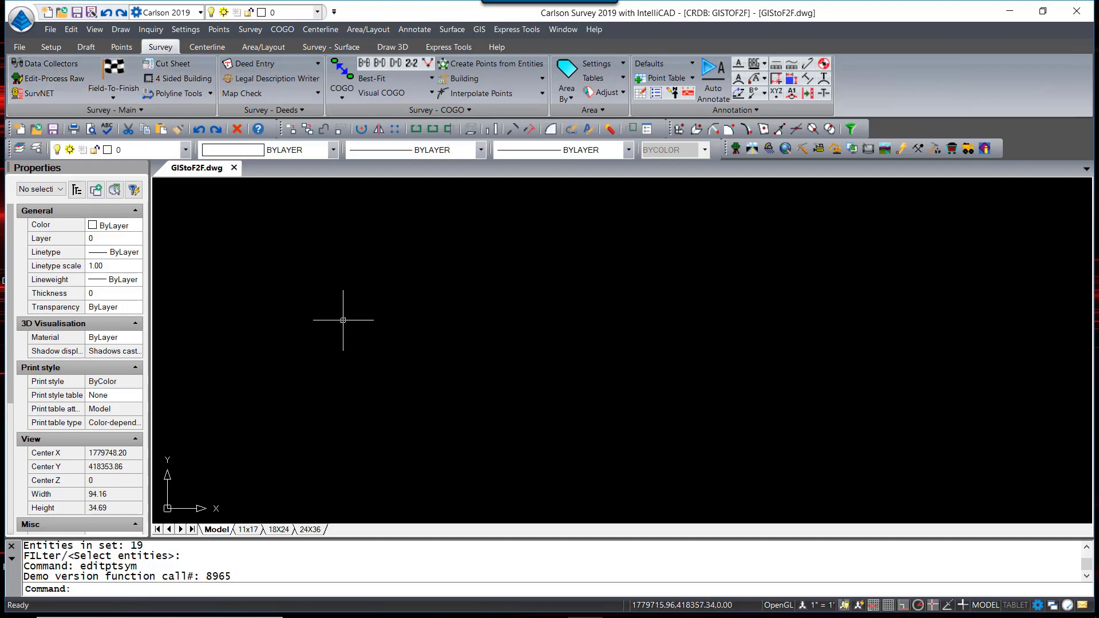
type("fld2fin")
key("Return")
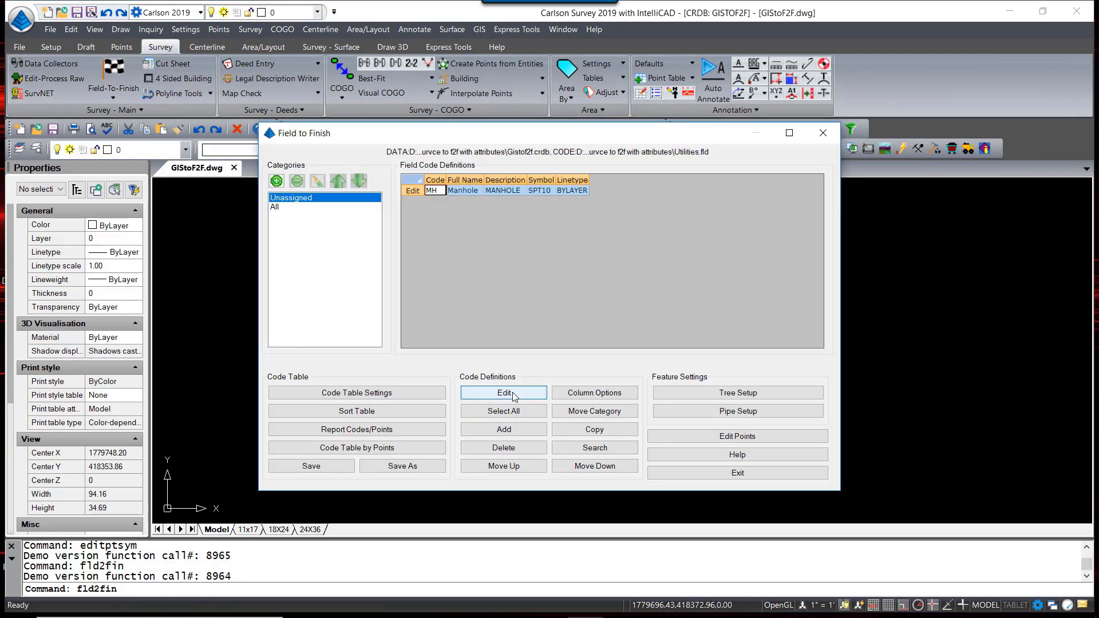
left_click(505, 393)
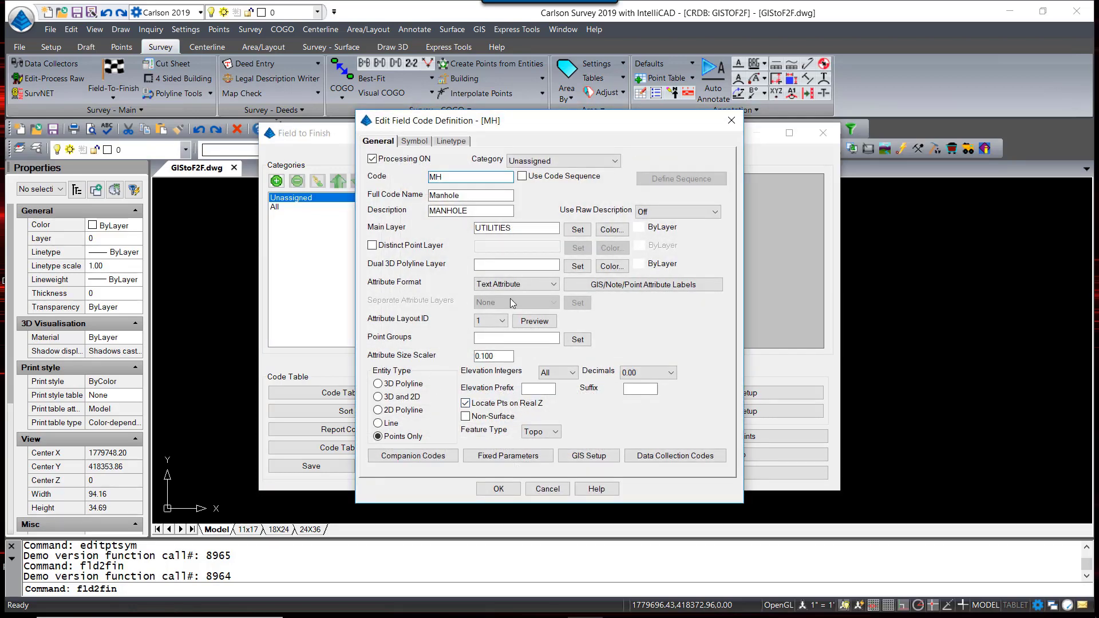
left_click(557, 285)
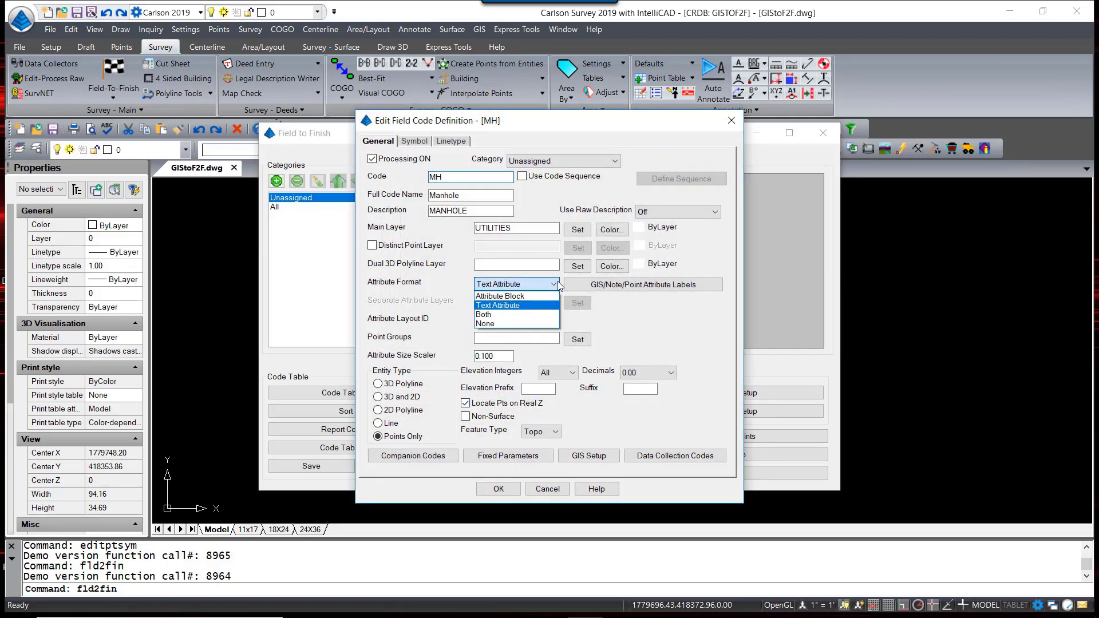
left_click(515, 297)
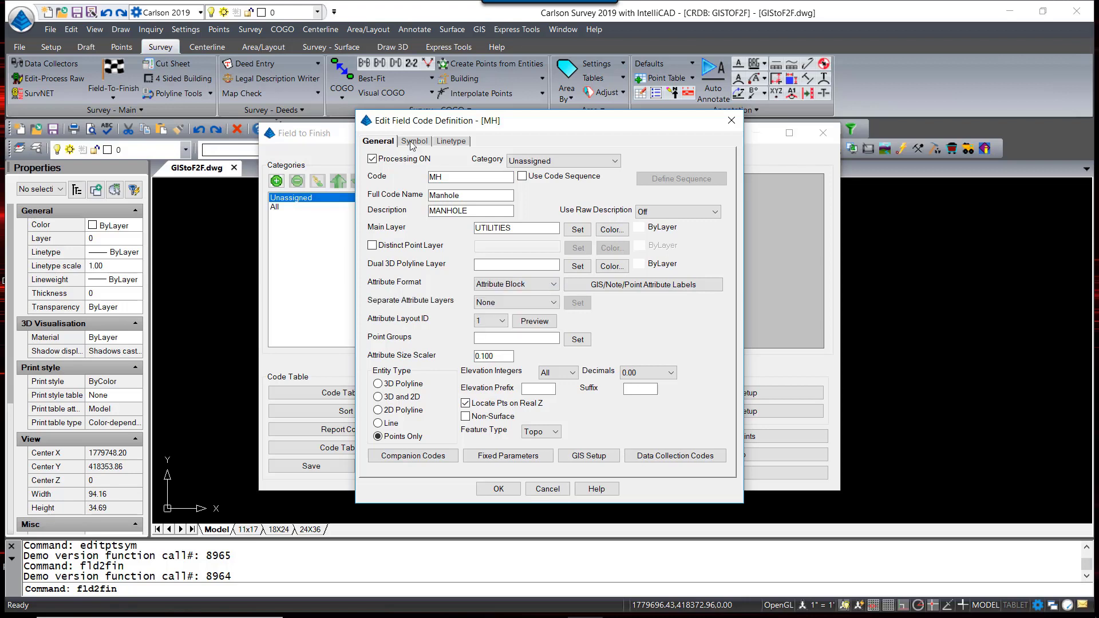
Step: Assign the CUSTOM MH-ANNO symbol to the MH code with symbol size scaler .08
left_click(413, 143)
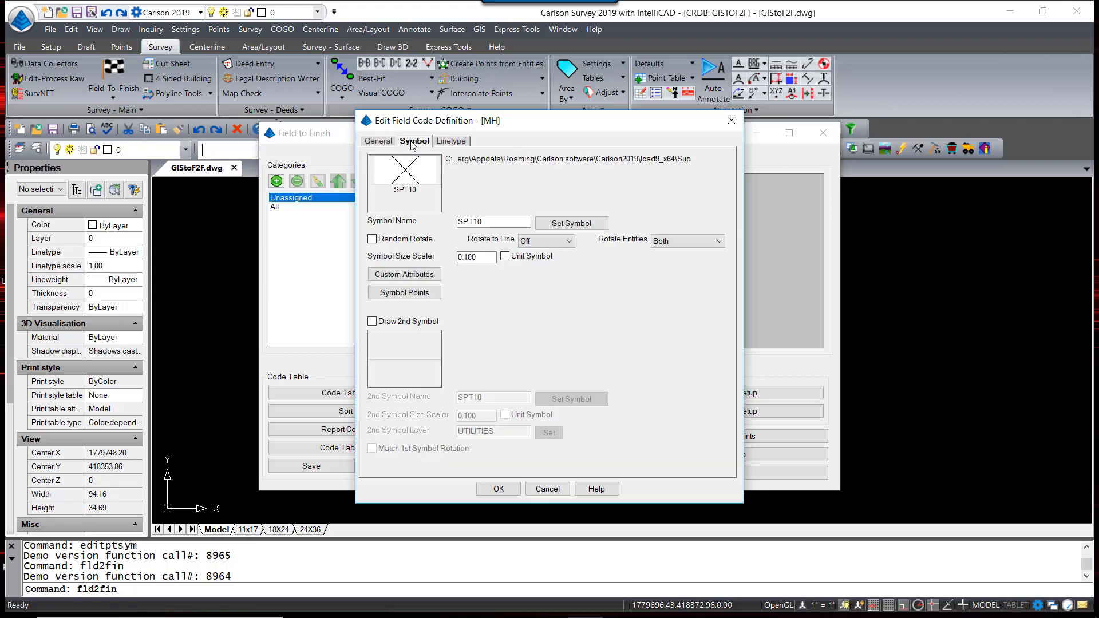
left_click(405, 181)
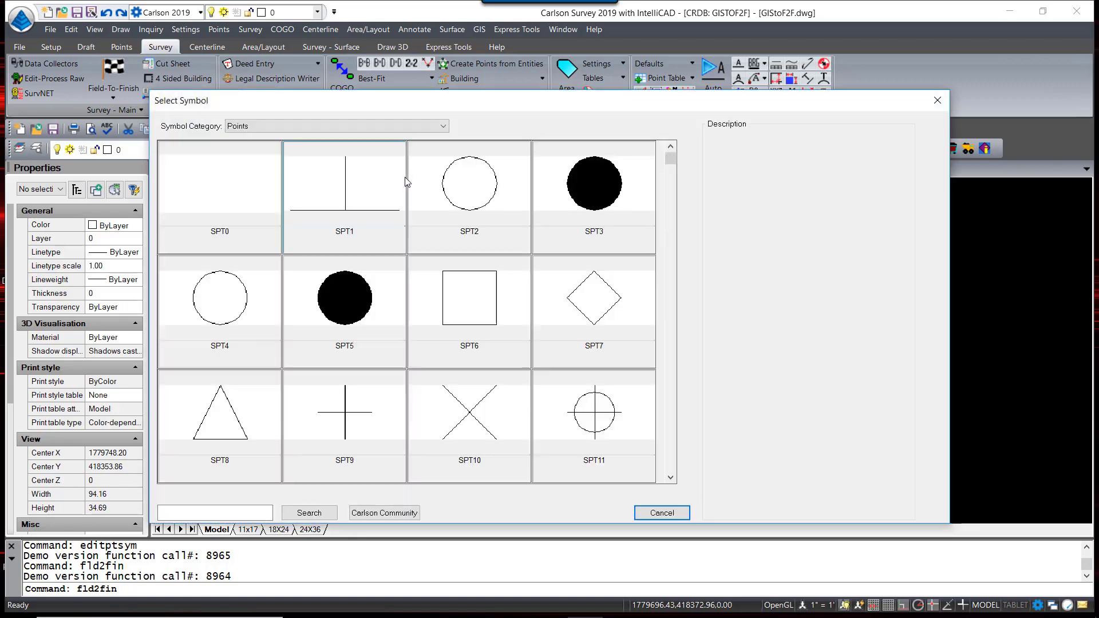
left_click(387, 126)
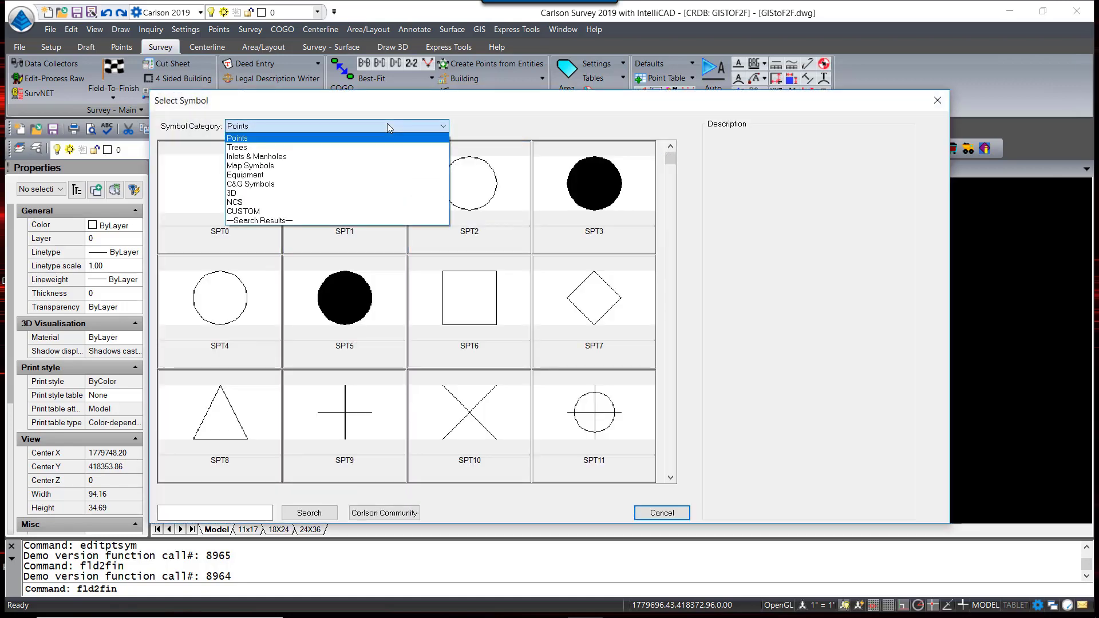
left_click(316, 212)
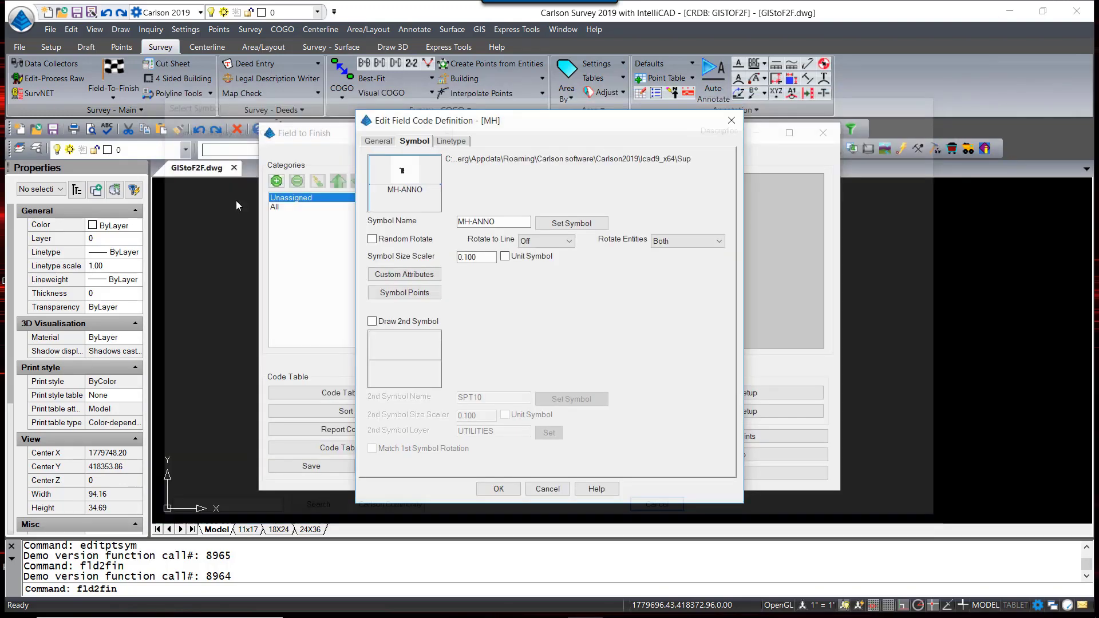
double_click(236, 201)
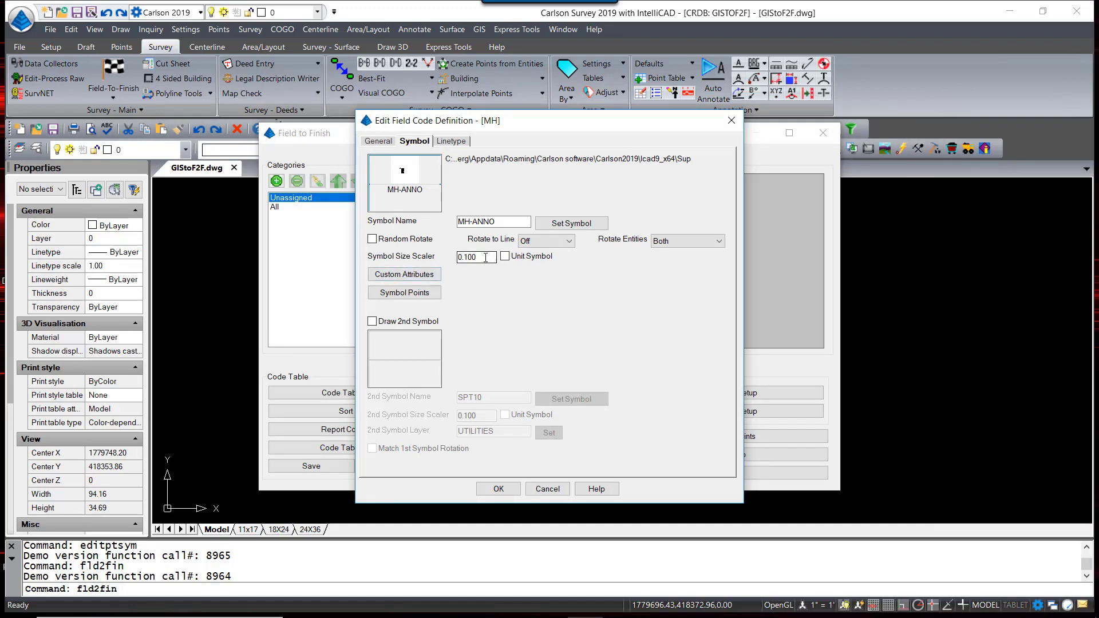
left_click_drag(487, 258, 433, 257)
type(".08")
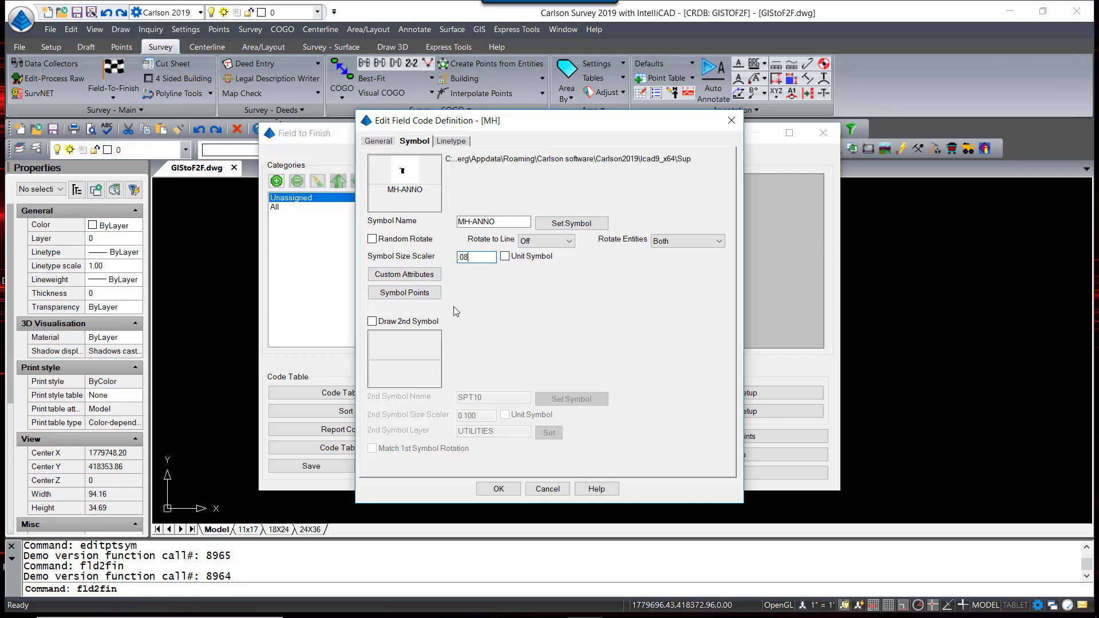
Step: Load the MH-ANNO block's tags and map DSC to the point description
left_click(421, 277)
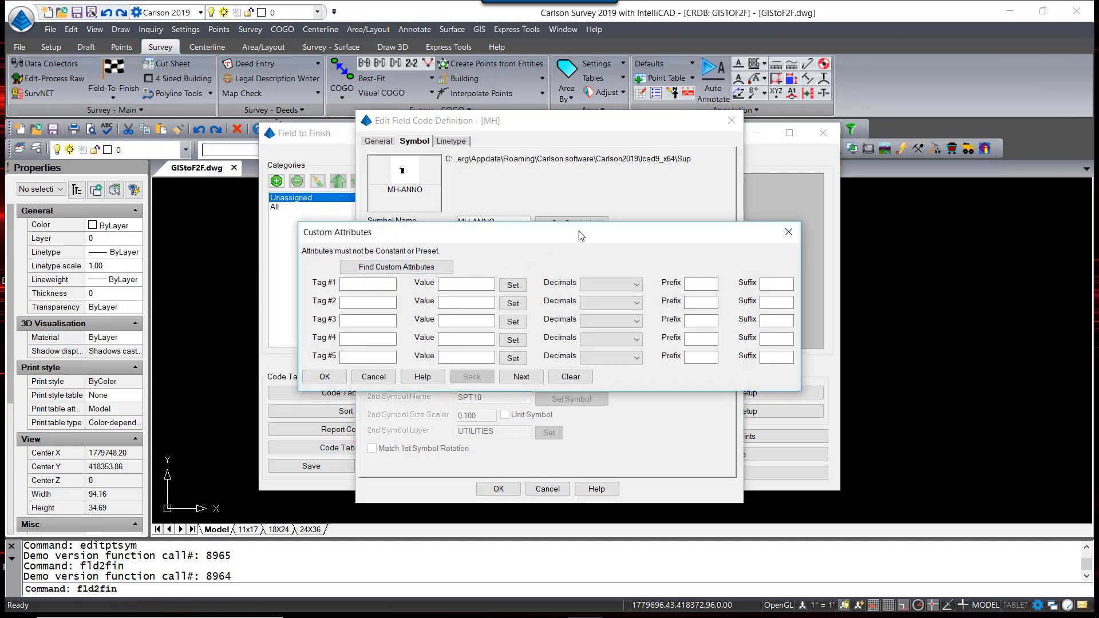
left_click_drag(582, 235, 604, 193)
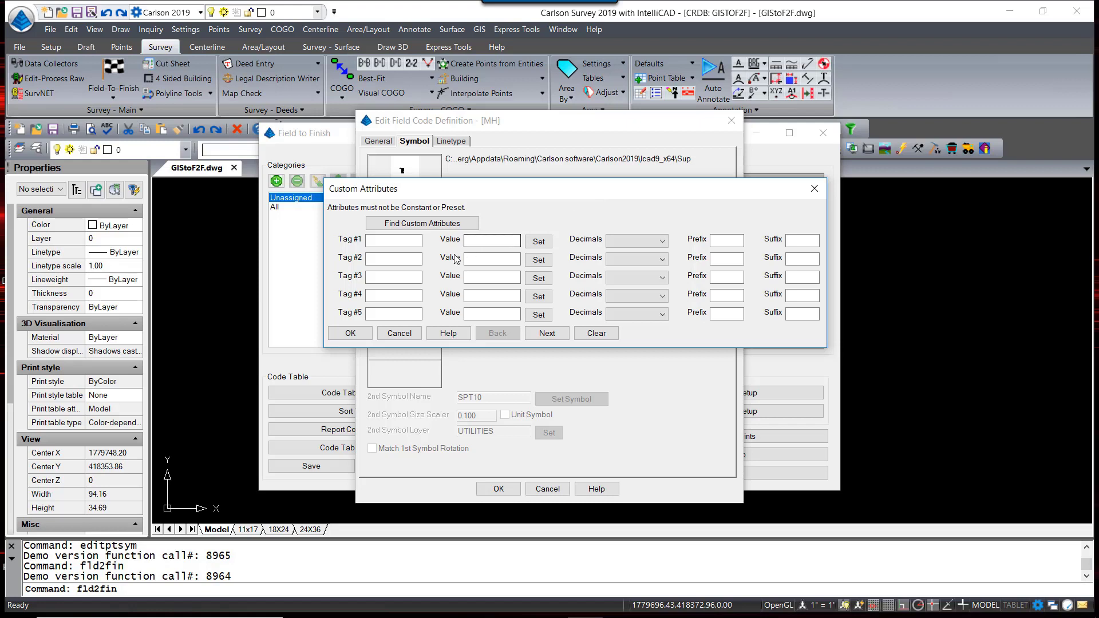
left_click(427, 225)
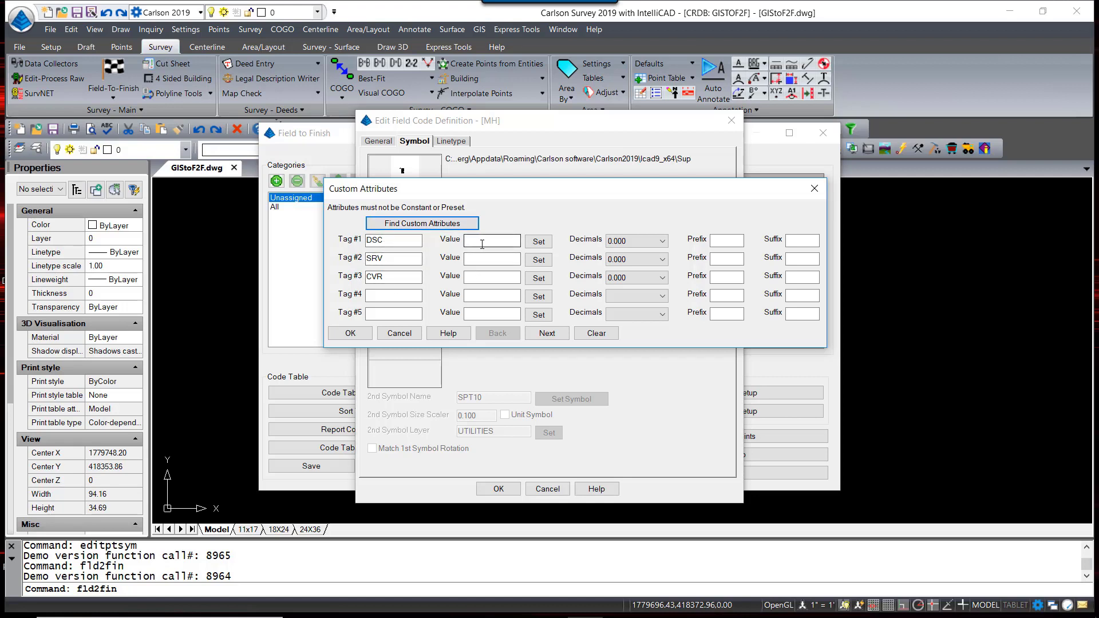
left_click(537, 245)
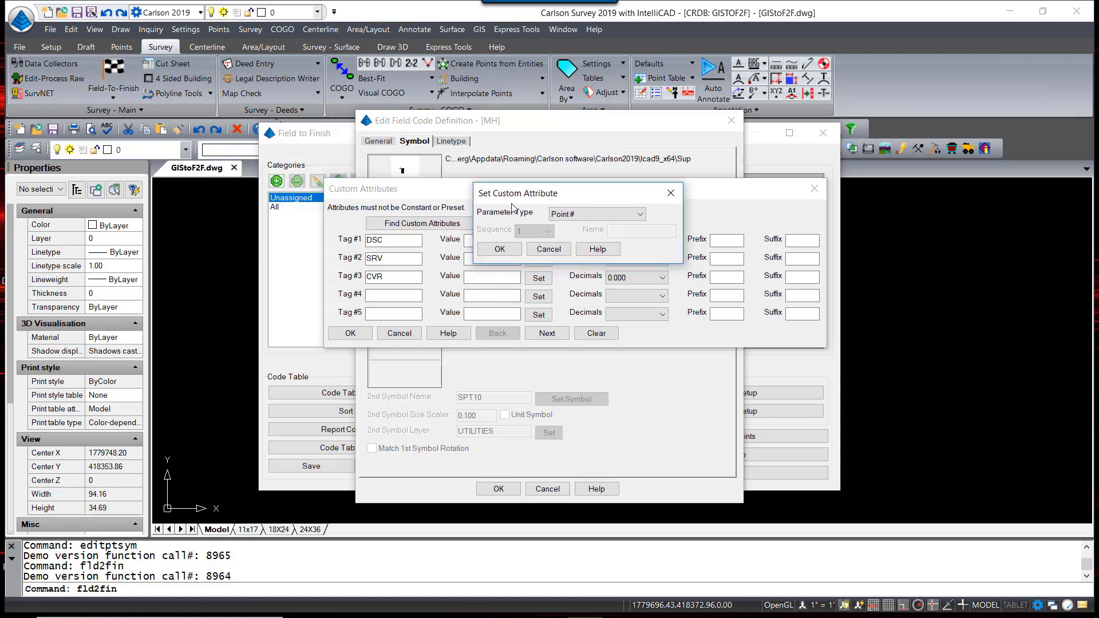
left_click(638, 216)
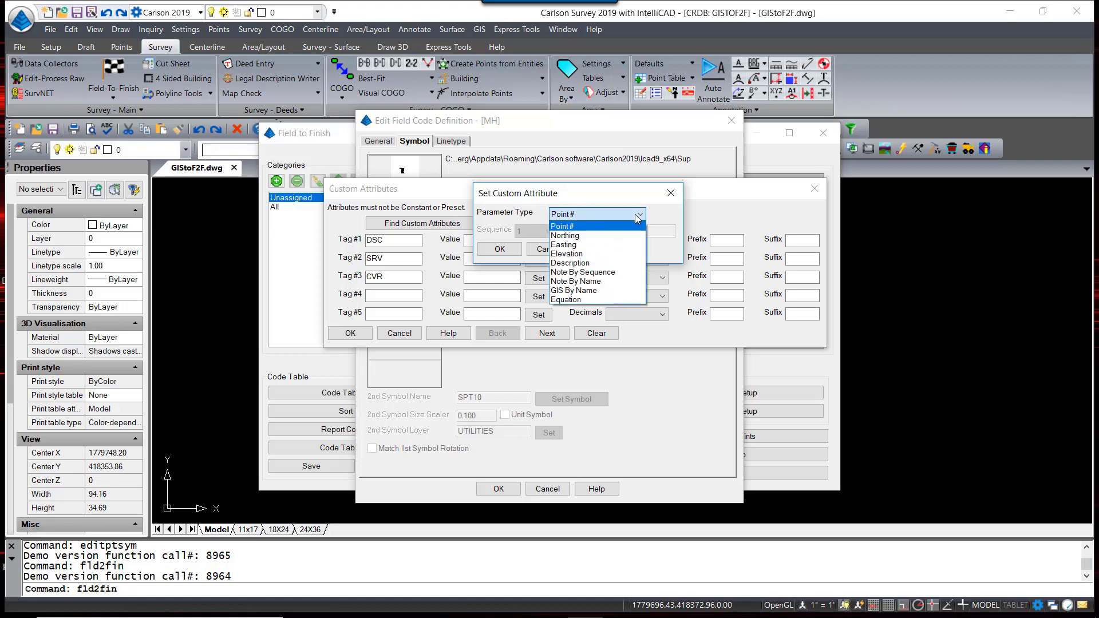
left_click(571, 263)
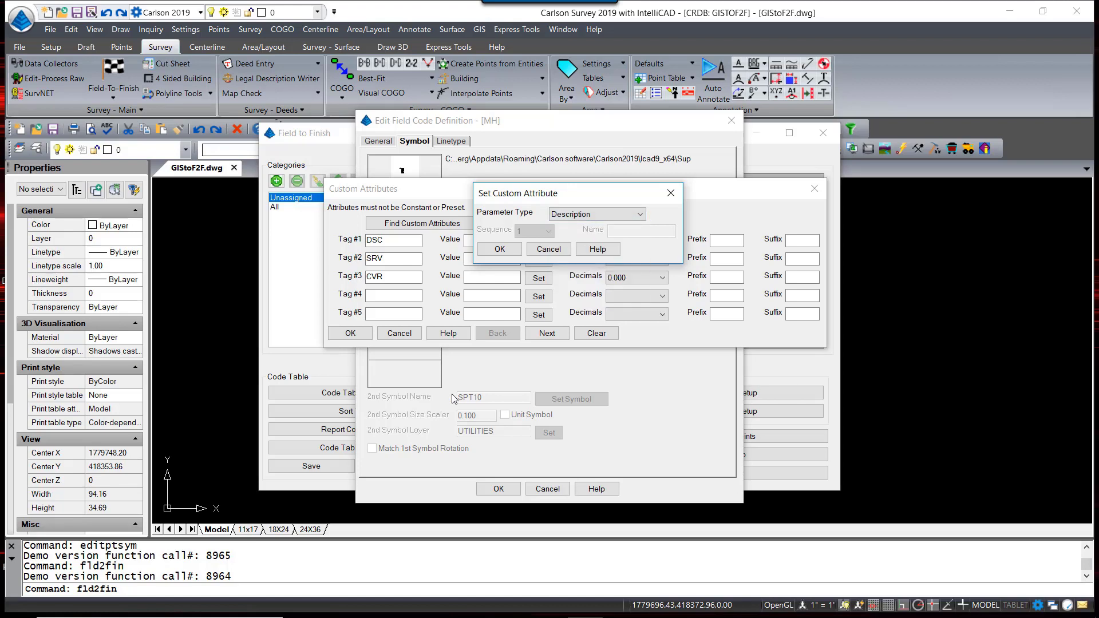
left_click(499, 250)
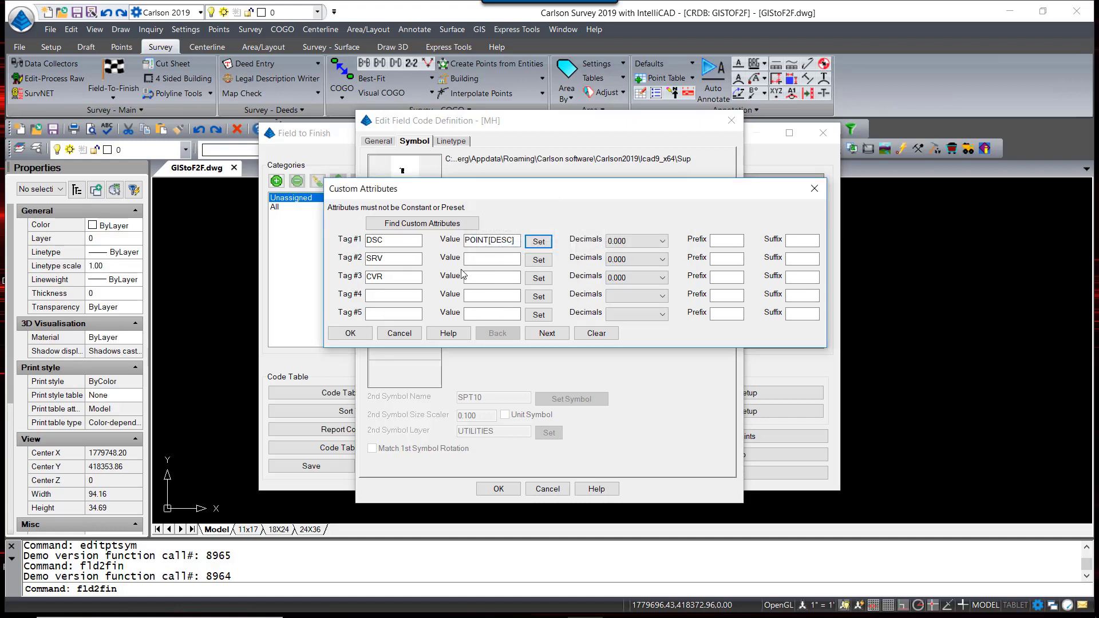
Step: Map the SRV and CVR tags to the GIS fields SERVICE and COVER by name
left_click(540, 263)
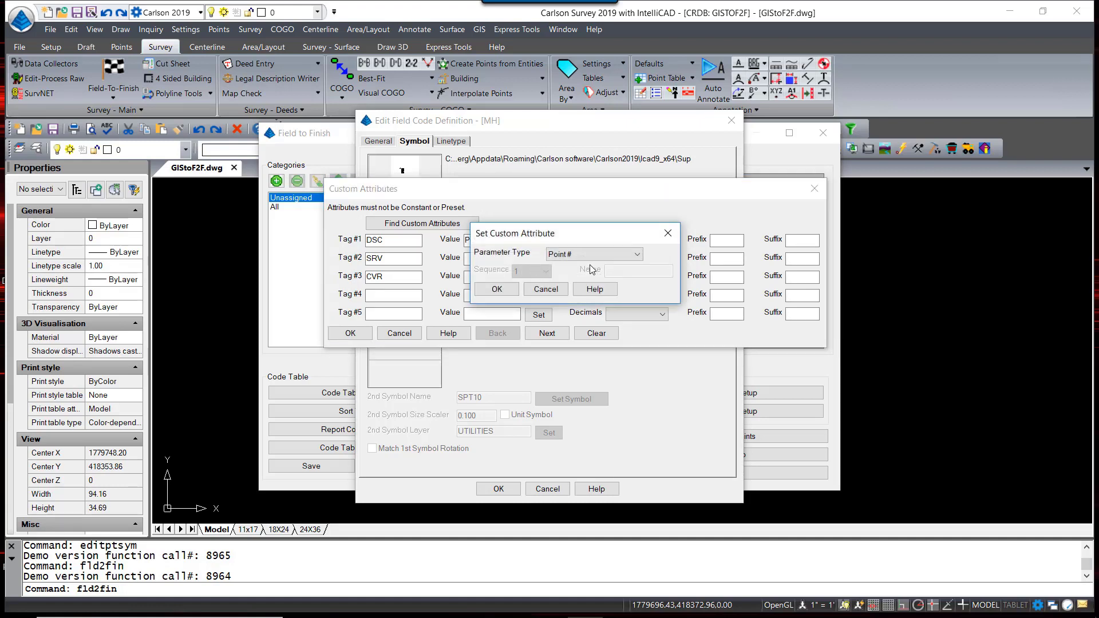
left_click(611, 256)
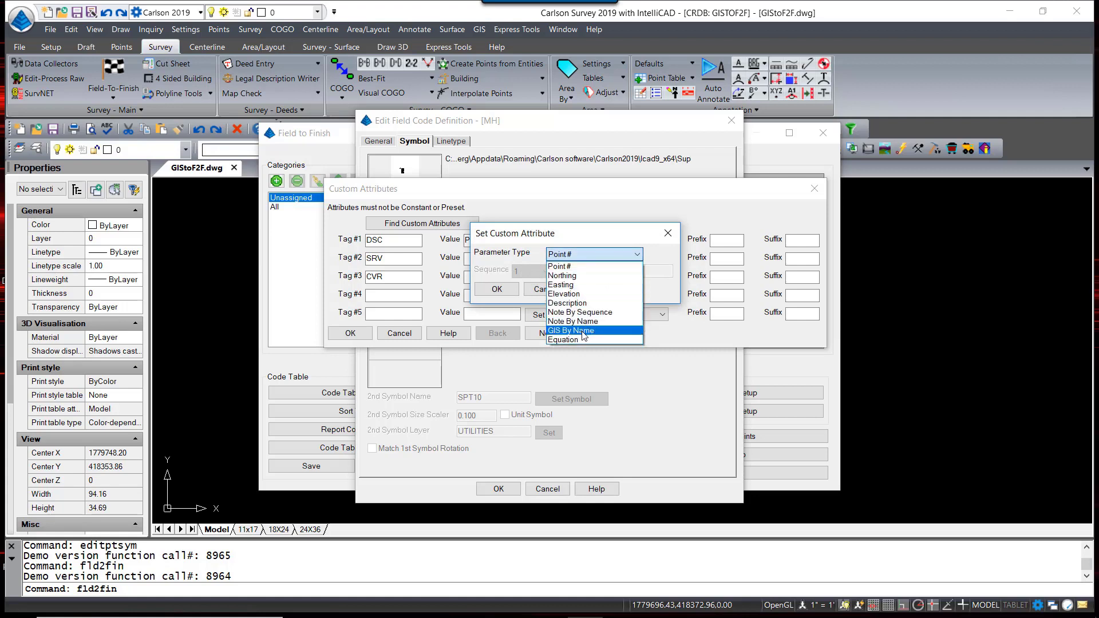
left_click(583, 331)
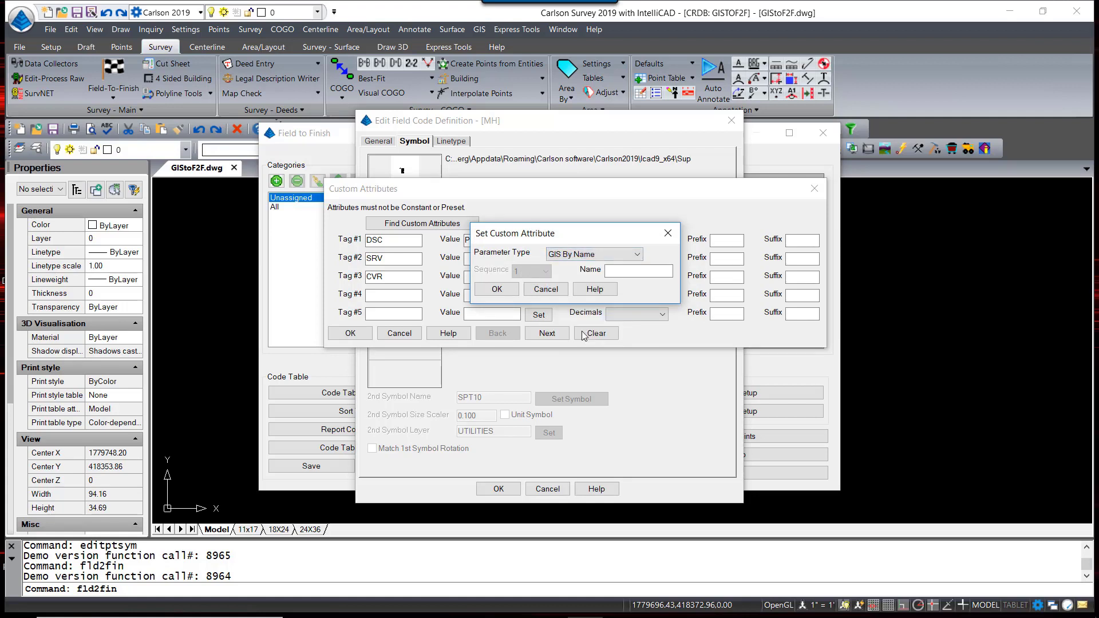
left_click(636, 272)
type("SERVICE")
left_click(491, 291)
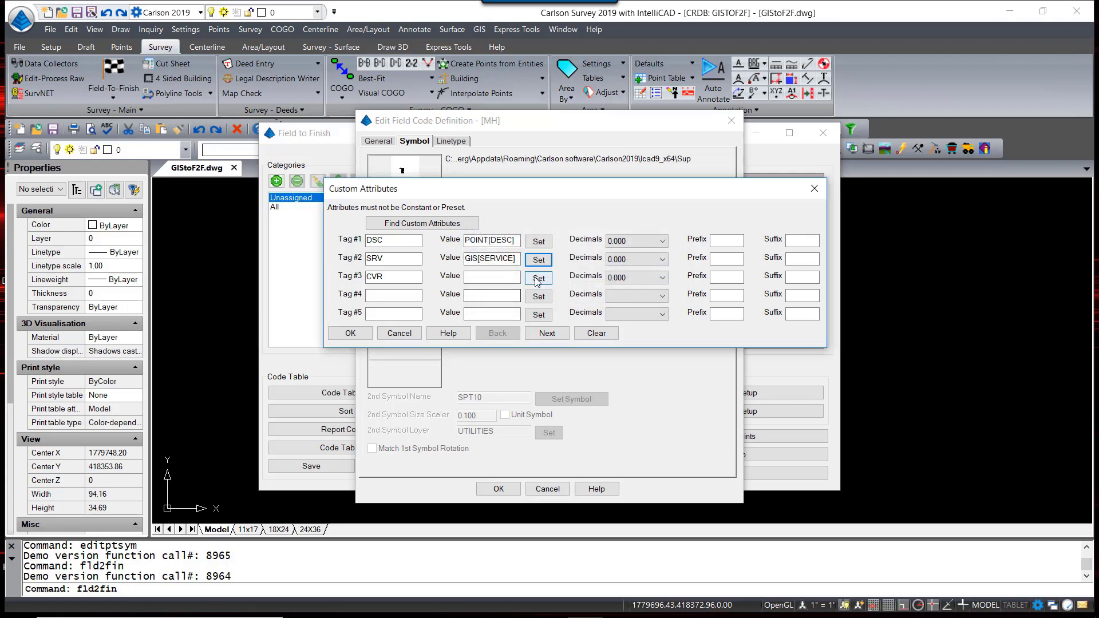
left_click(538, 279)
left_click(600, 259)
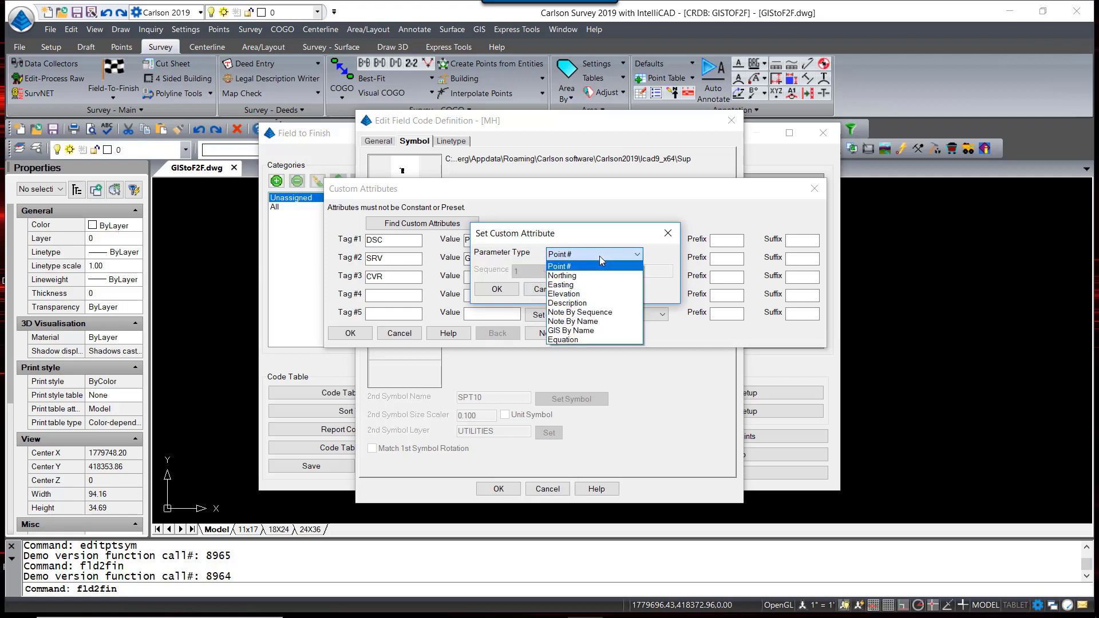
left_click(581, 332)
left_click(616, 272)
type("COVER")
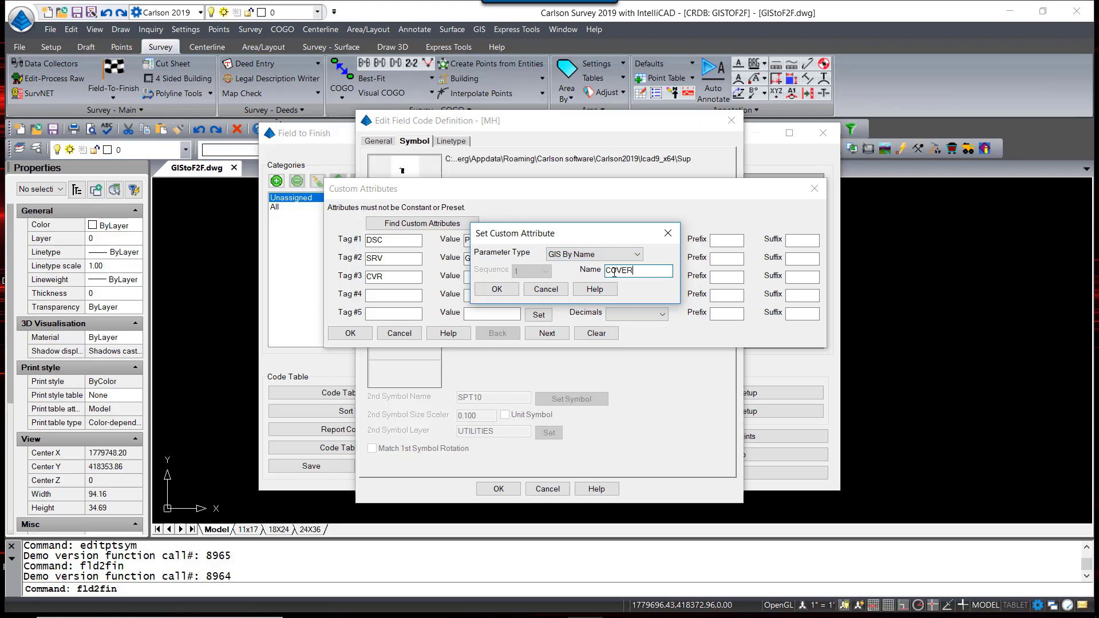
left_click(496, 289)
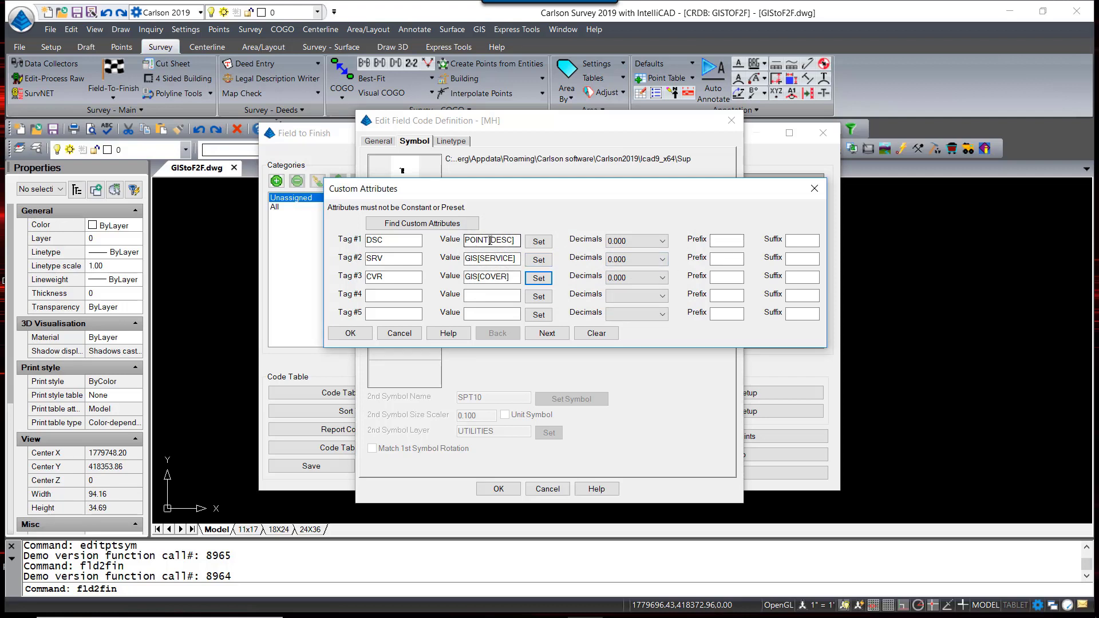
Step: Give the SRV tag the prefix 'SERVICE:'
left_click(726, 258)
type("SERVICE:")
key("Tab")
Step: Give the CVR tag the prefix 'SHAPE:' and accept the custom attribute settings
type("SHAPE:")
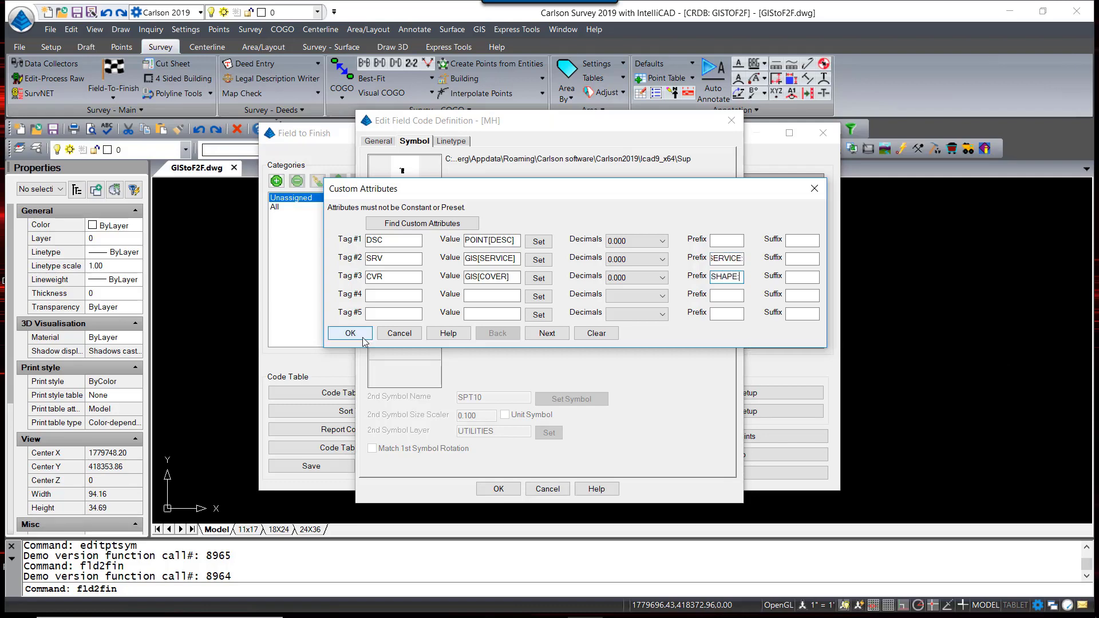
left_click(363, 337)
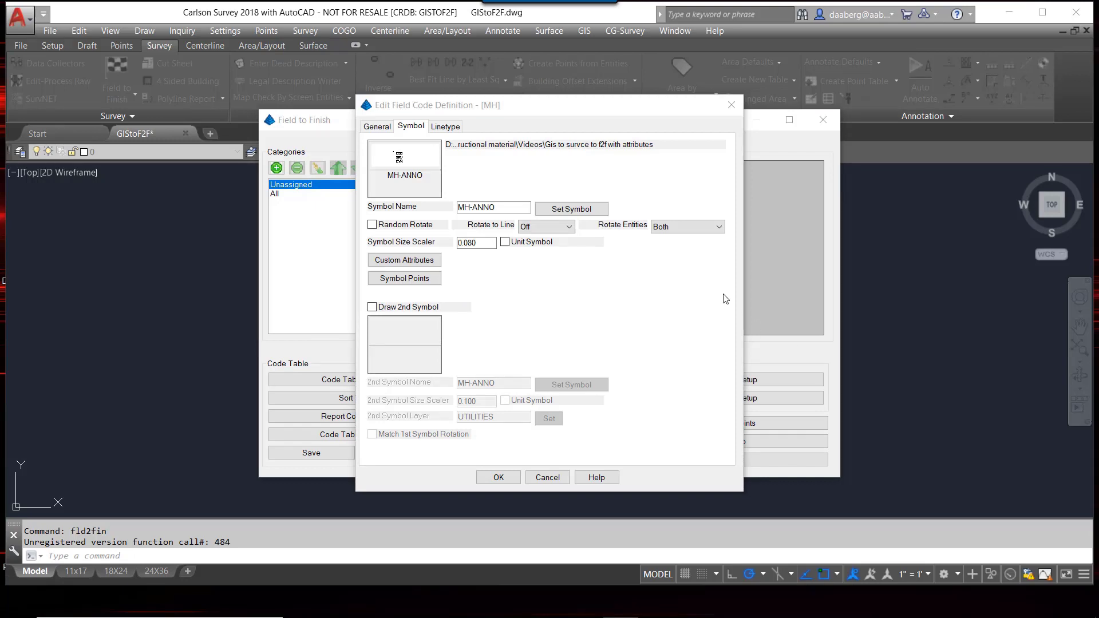
left_click(378, 126)
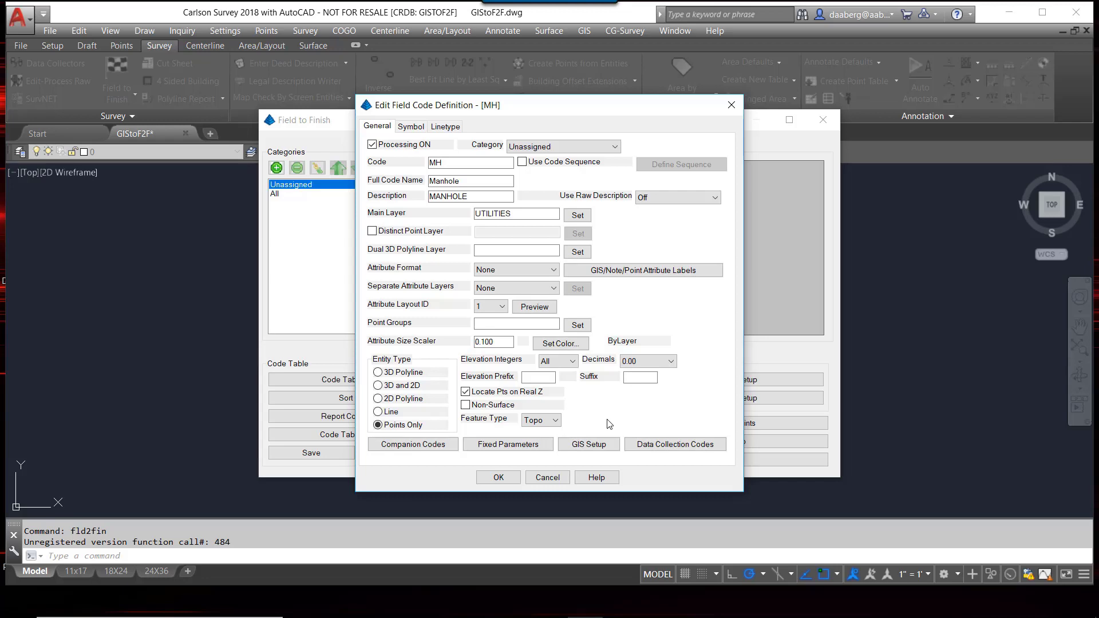
Step: Review the MH code's symbol and GIS setup, keeping the attribute format at None
left_click(411, 126)
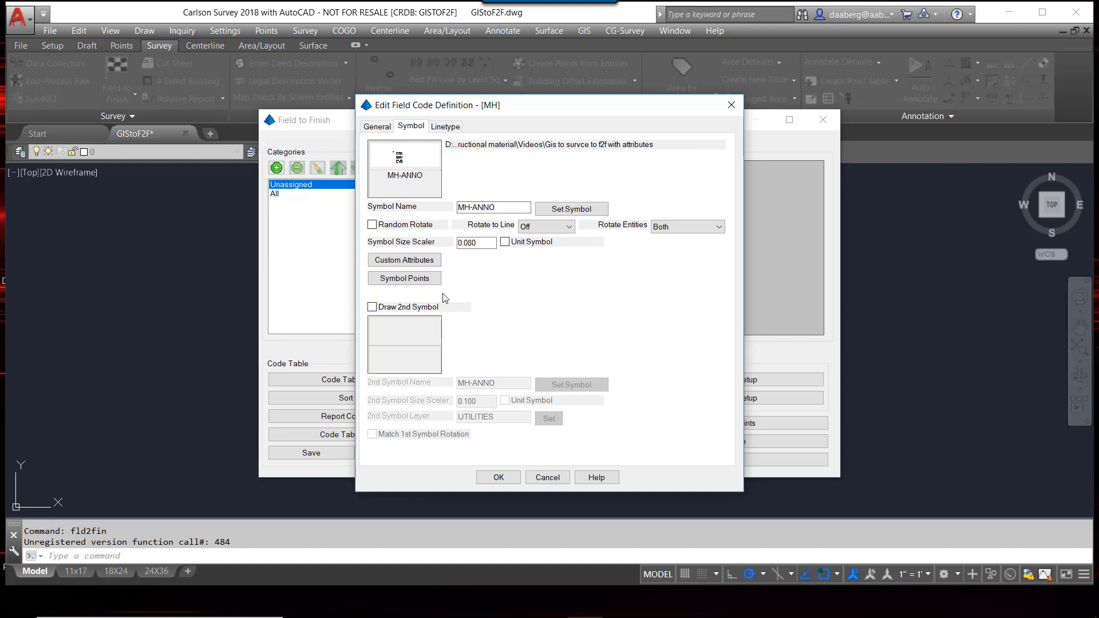
left_click(377, 126)
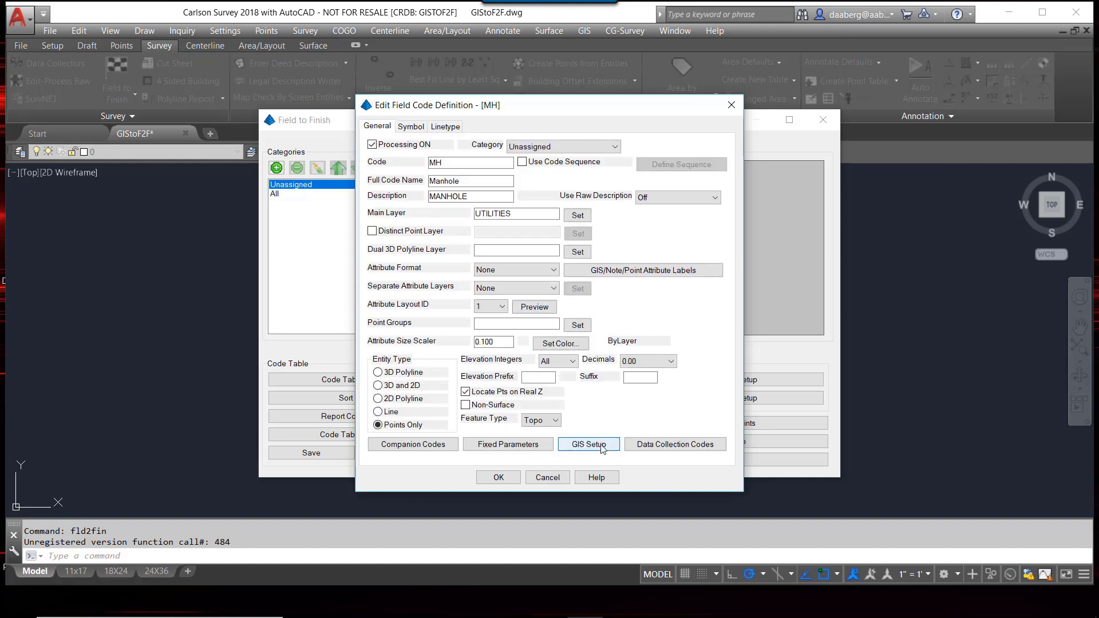
left_click(601, 445)
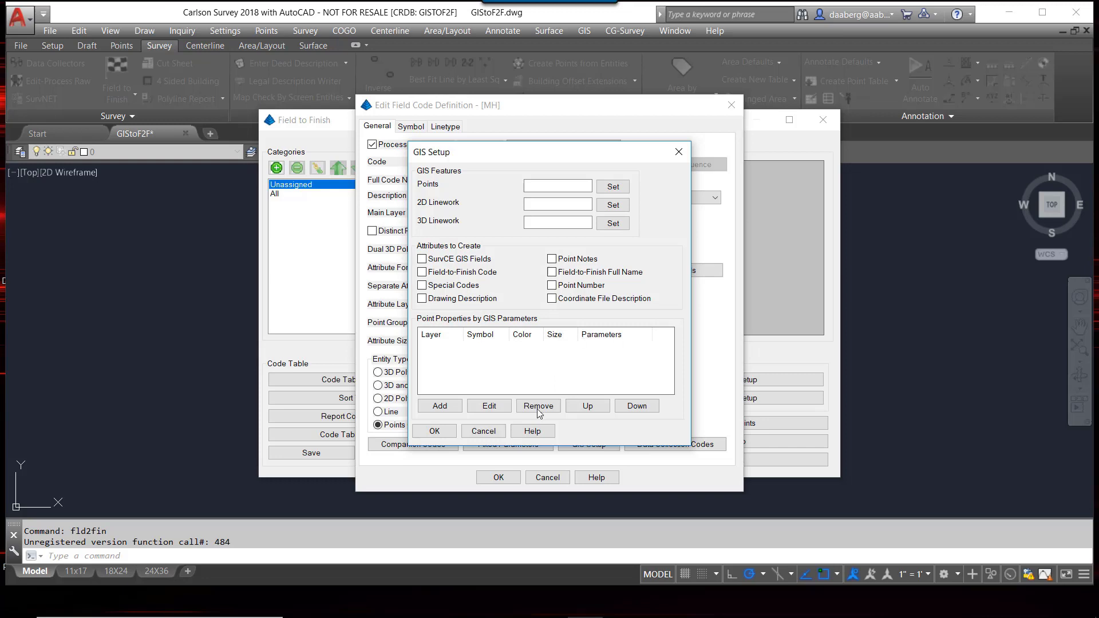
left_click(434, 431)
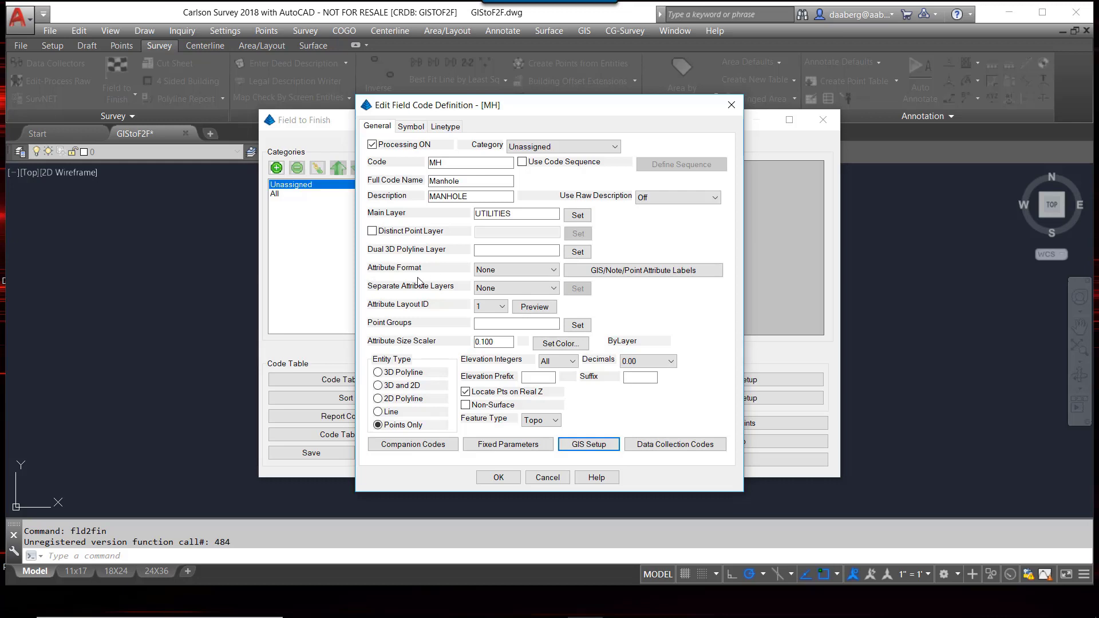
left_click(534, 272)
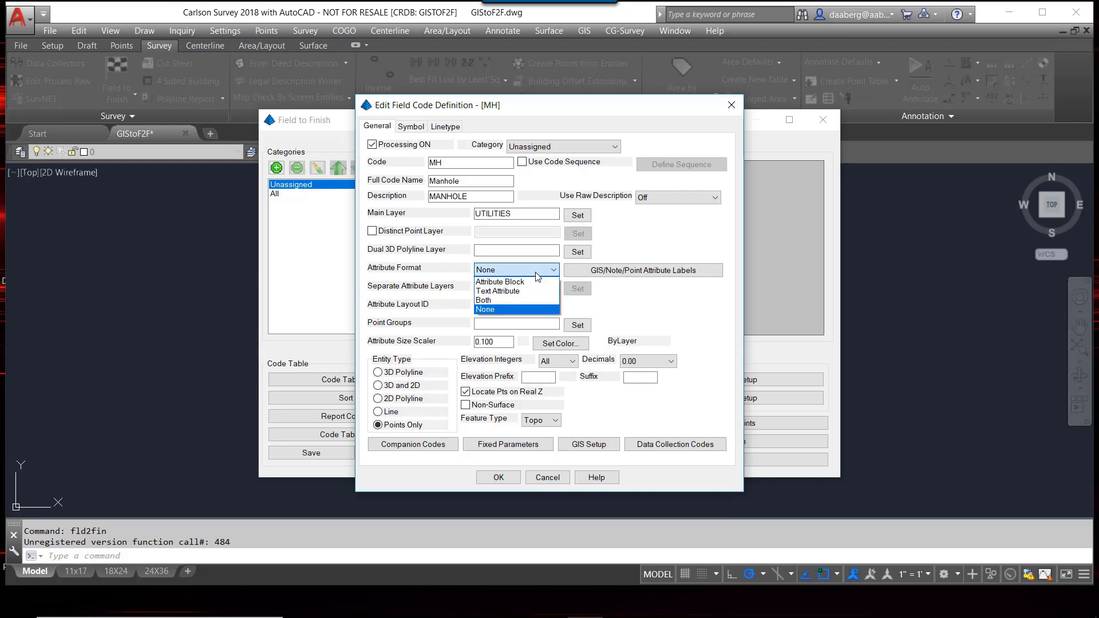
left_click(501, 313)
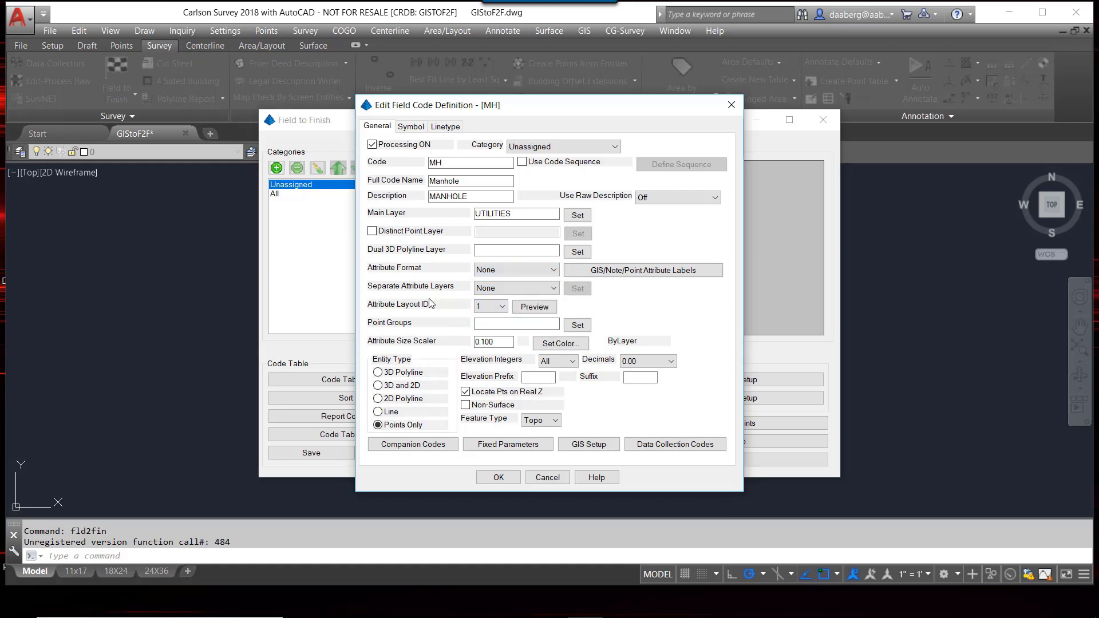
Step: Add INLET6 from Inlets & Manholes as the MH code's second symbol and accept the changes
left_click(408, 127)
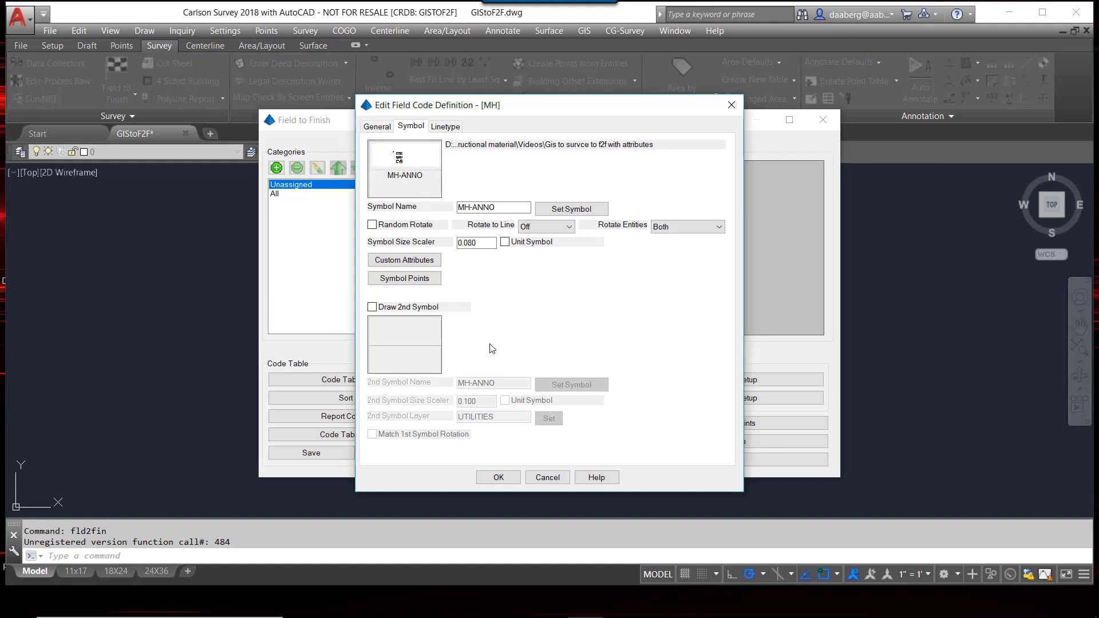
left_click(372, 307)
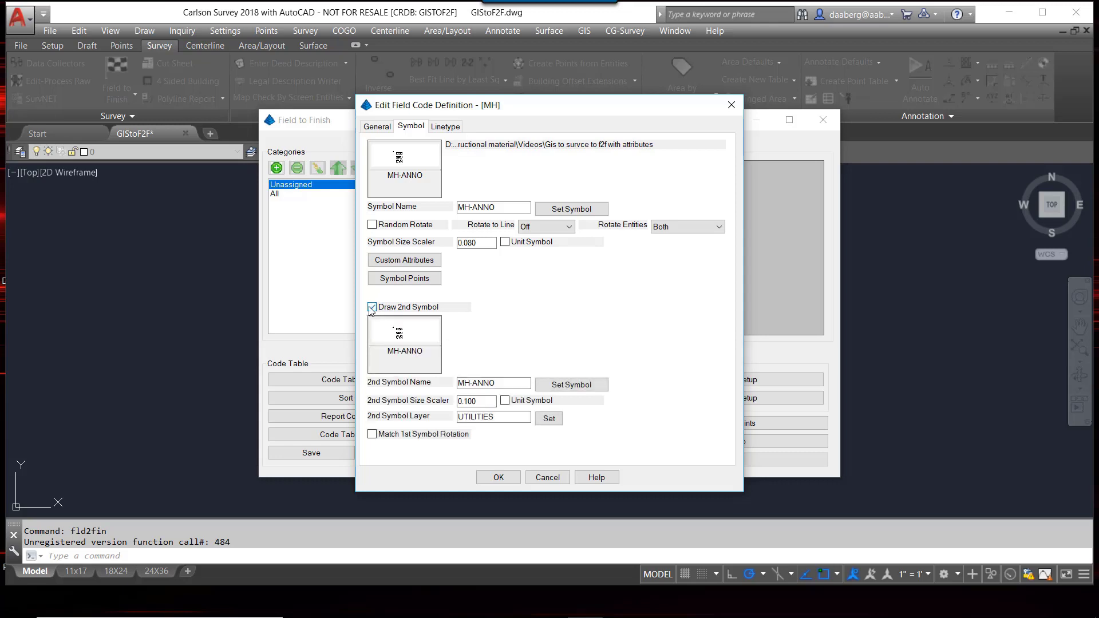
left_click(411, 356)
left_click(440, 114)
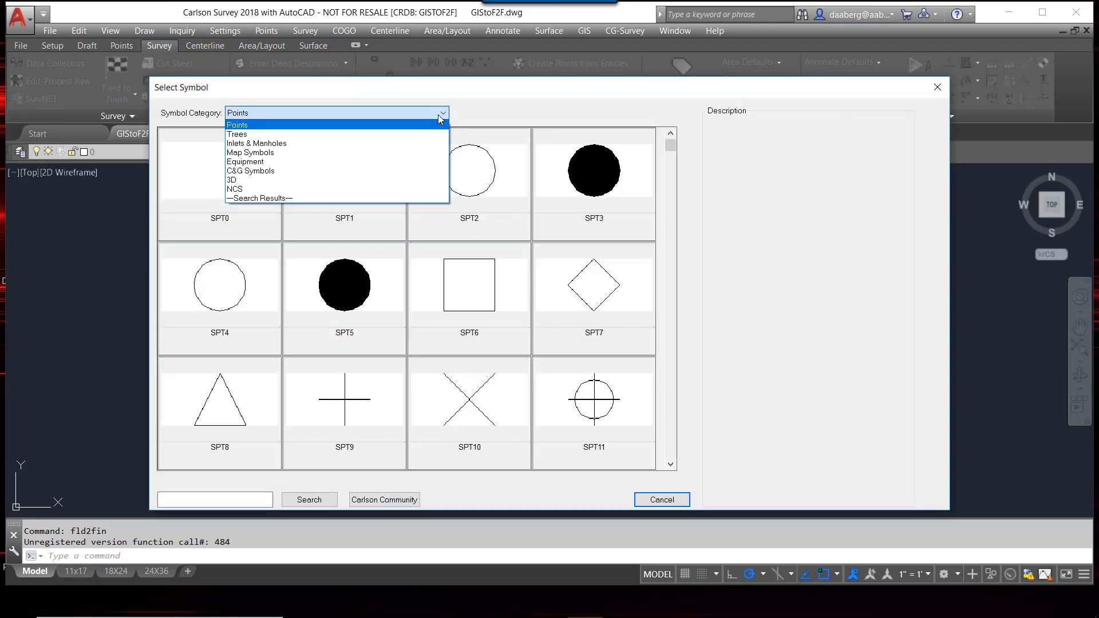
left_click(257, 143)
left_click(469, 284)
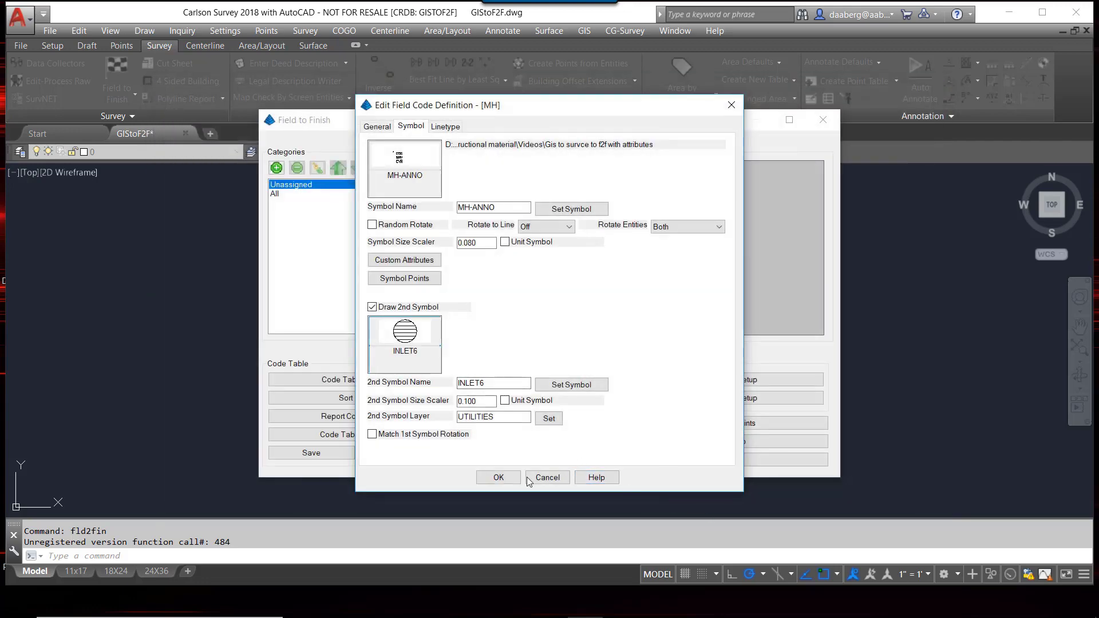
left_click(498, 477)
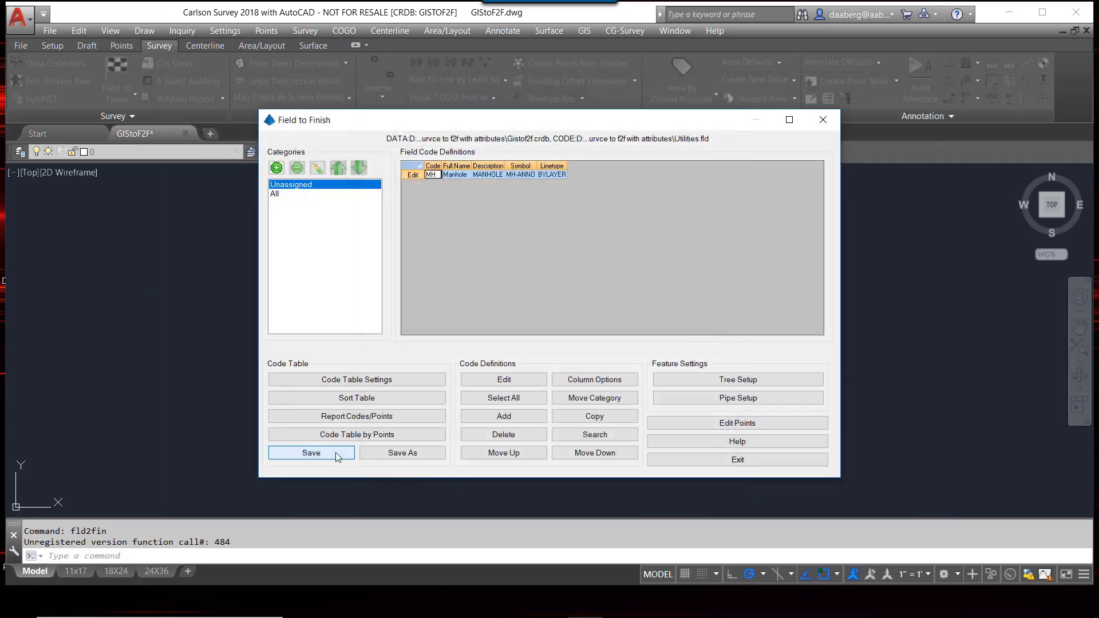
left_click(737, 459)
Step: Draw the manhole points, then use Move Attributes with Leader on the STORM/ROUND label
left_click(417, 423)
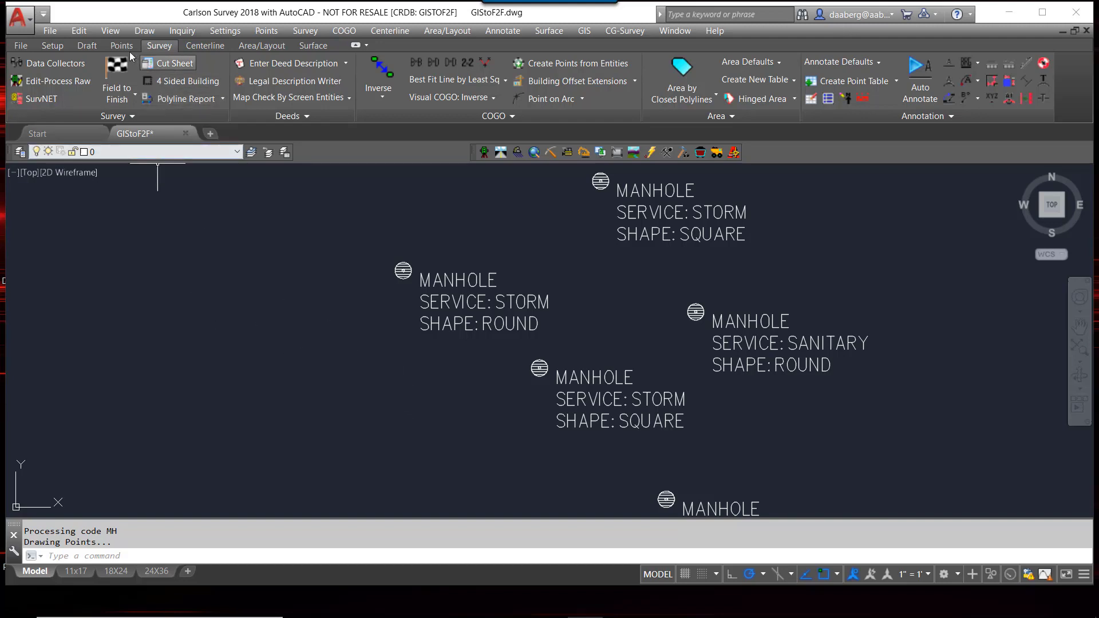
left_click(80, 31)
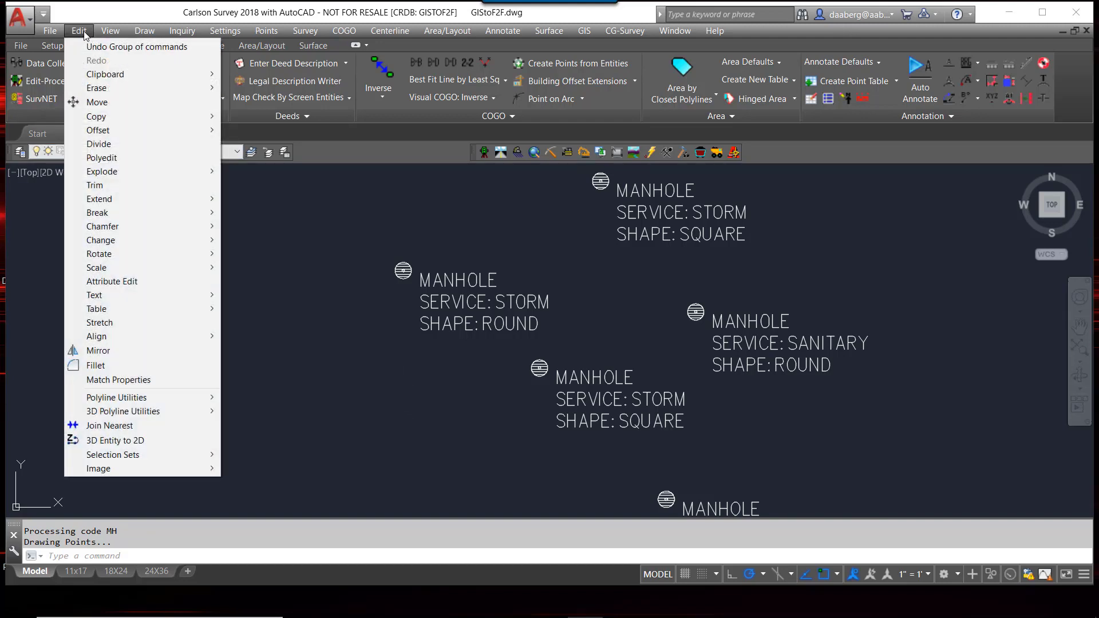
mouse_move(166, 295)
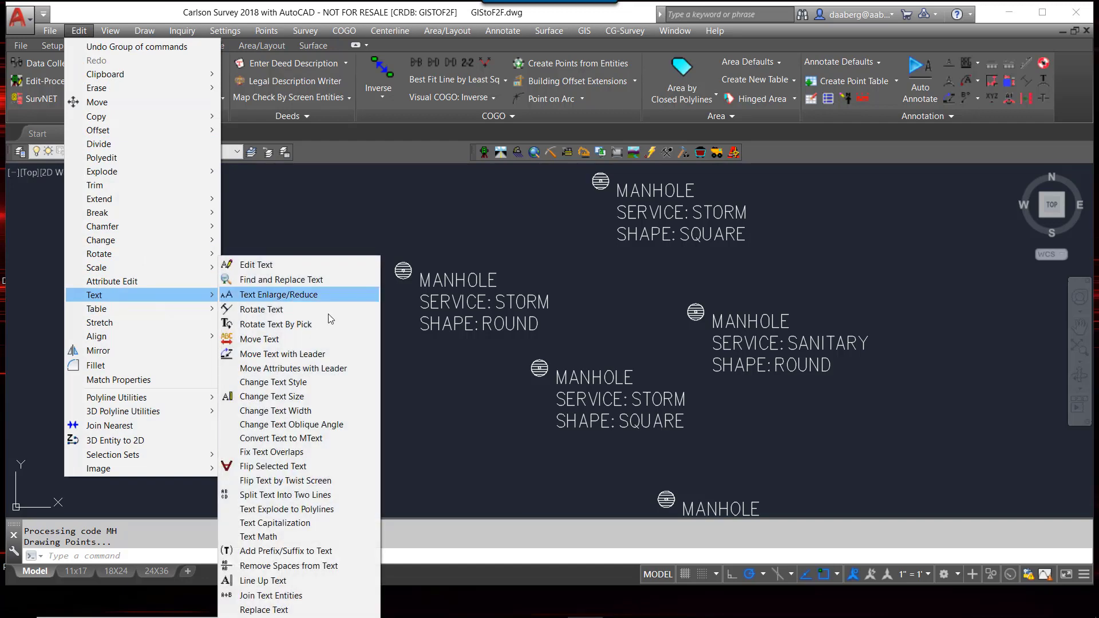
left_click(328, 370)
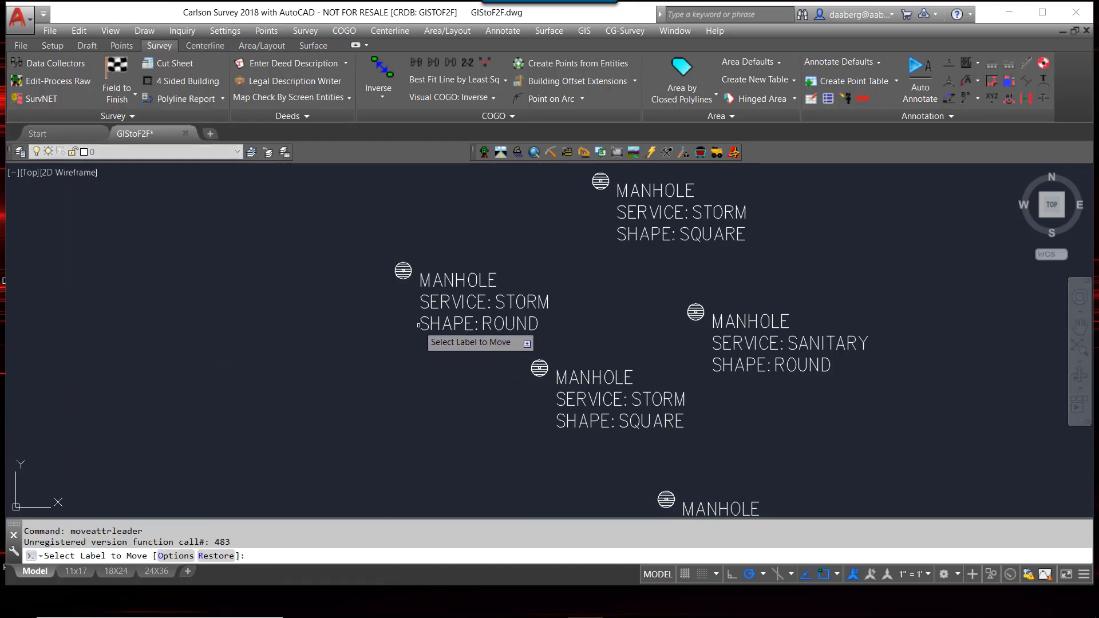
left_click(464, 295)
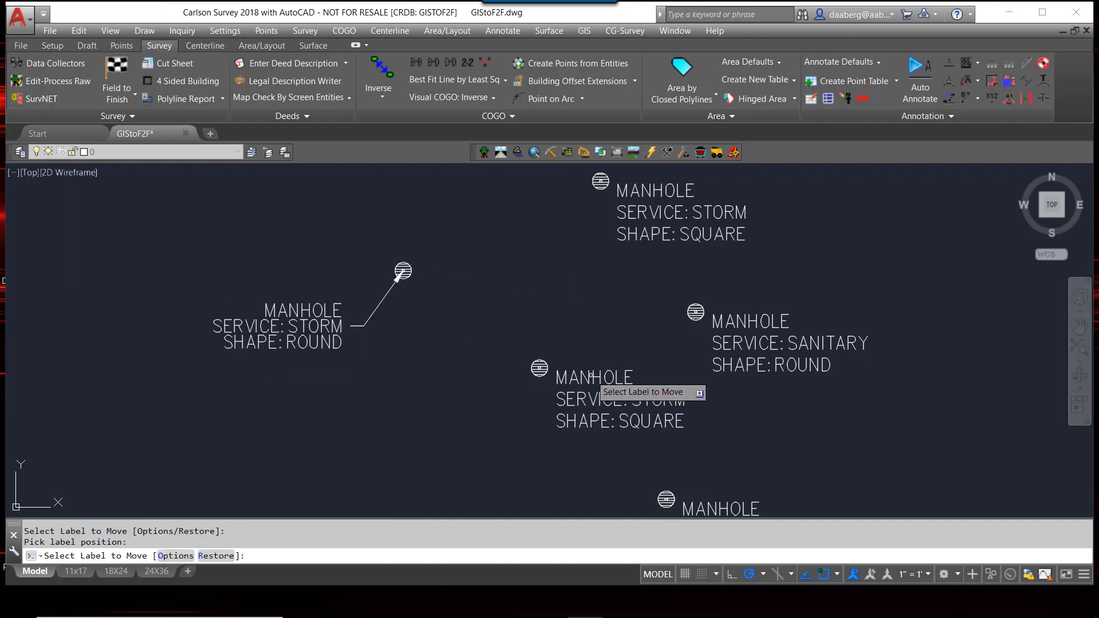